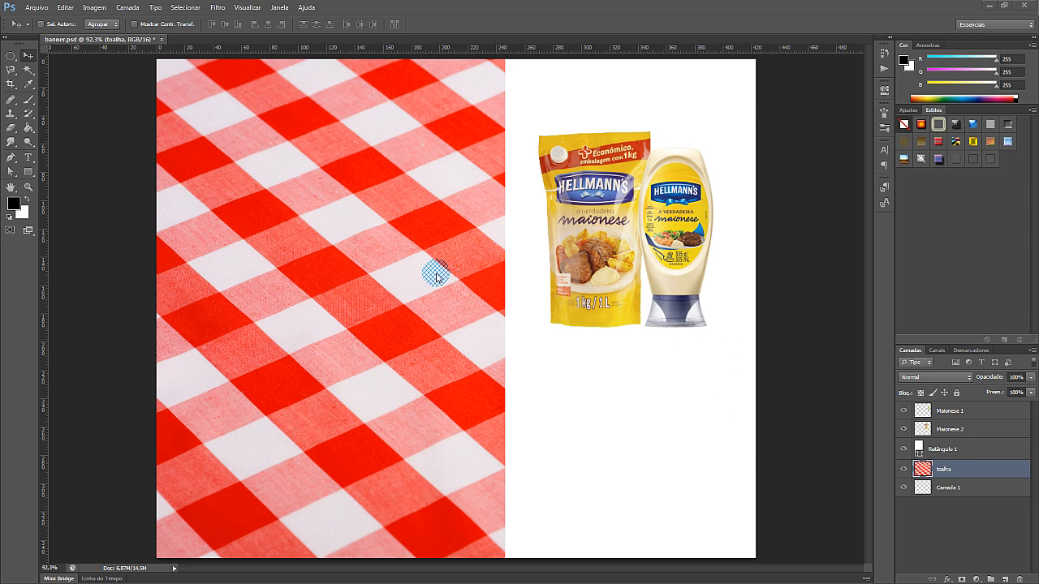
Open the plate image 24produto479.jpg from the Maionese Hellmanns folder
key(ctrl+o)
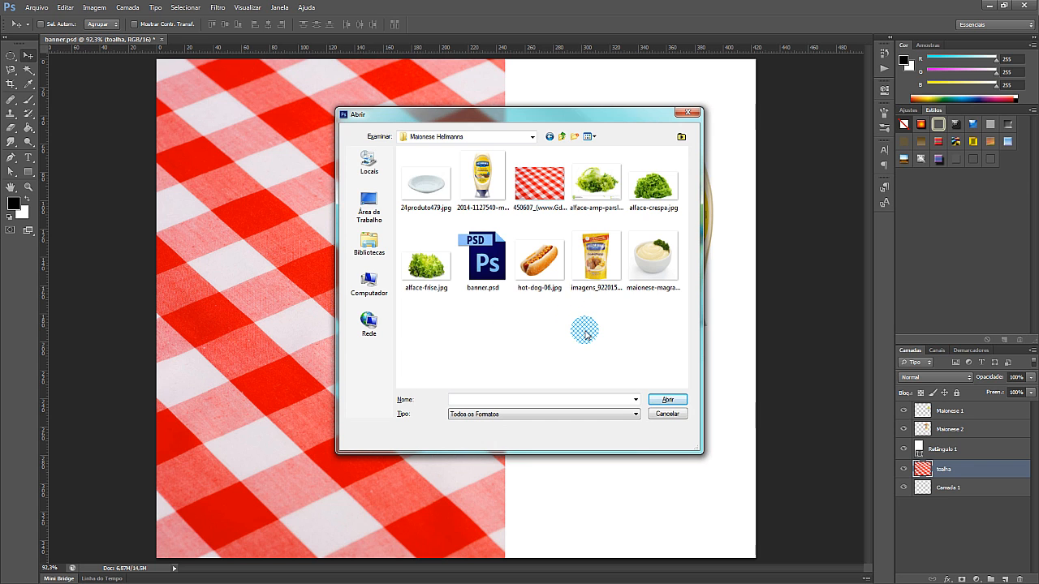
click(425, 182)
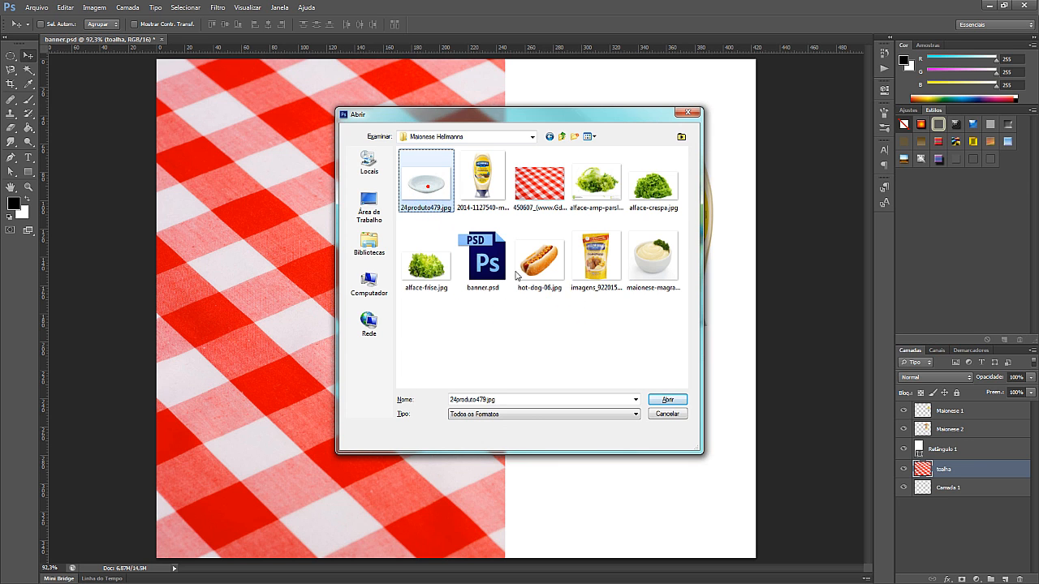
click(675, 401)
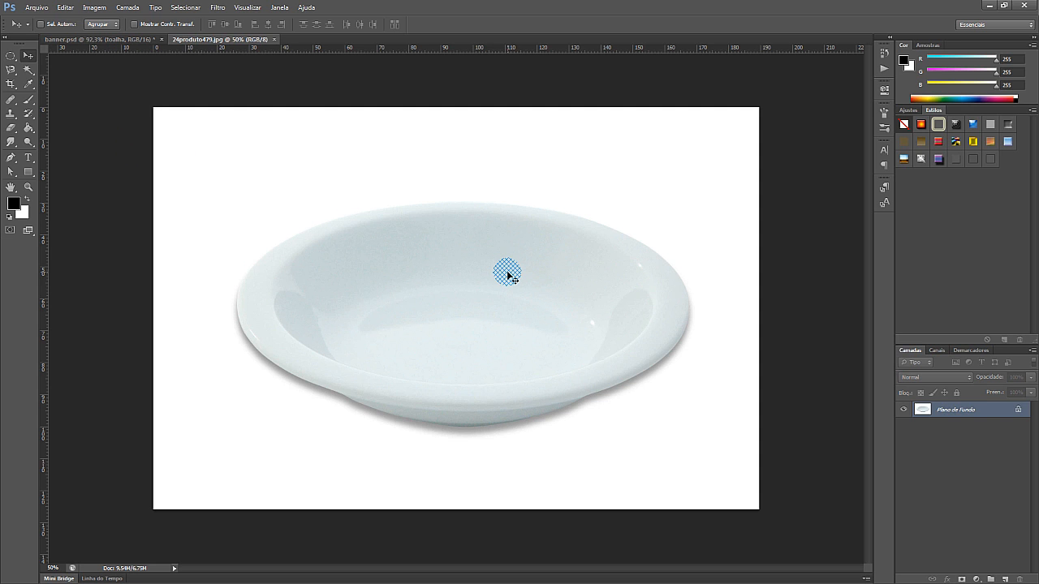
click(28, 72)
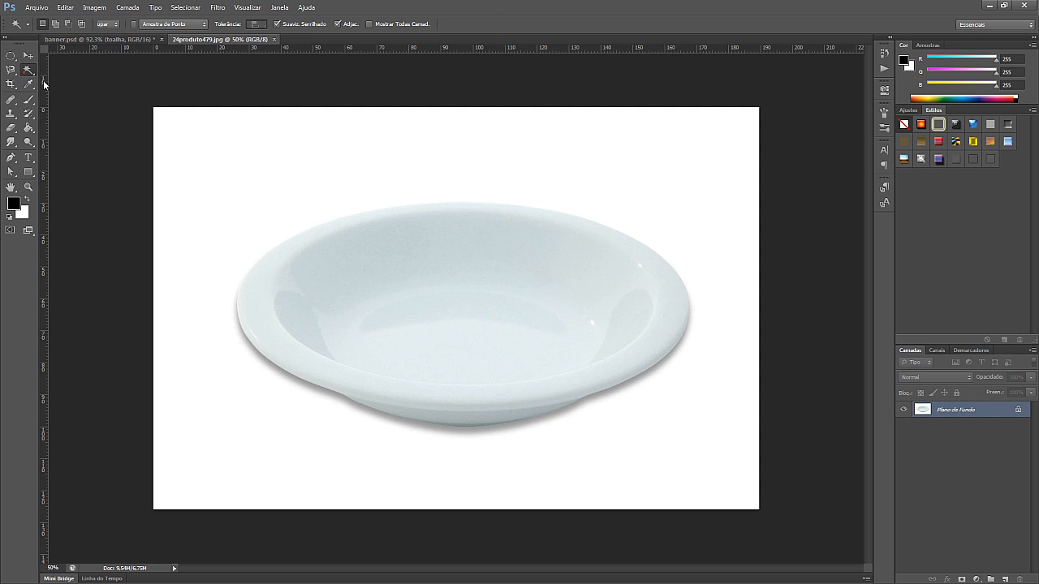
click(209, 211)
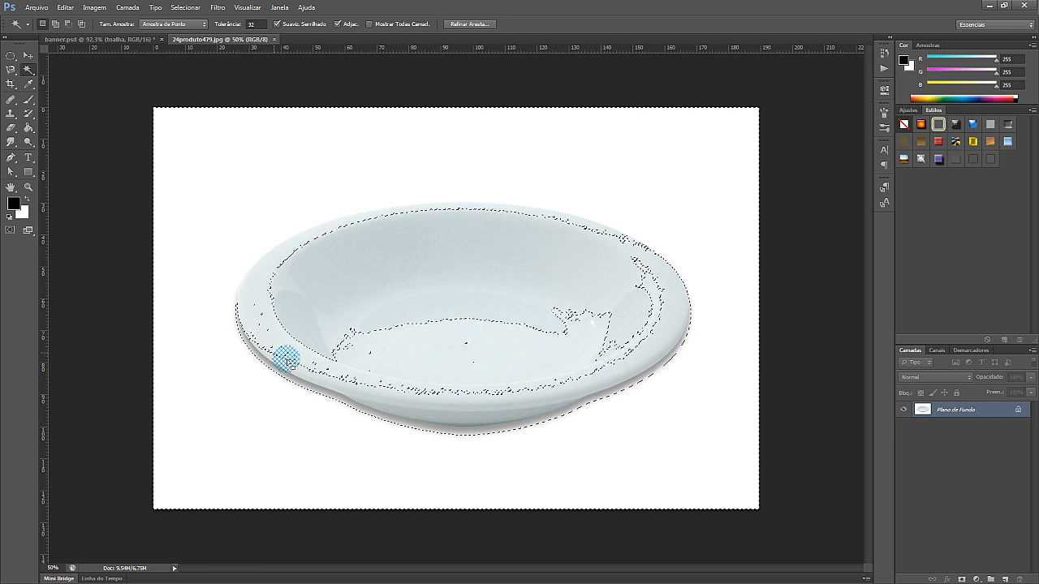
key(ctrl+d)
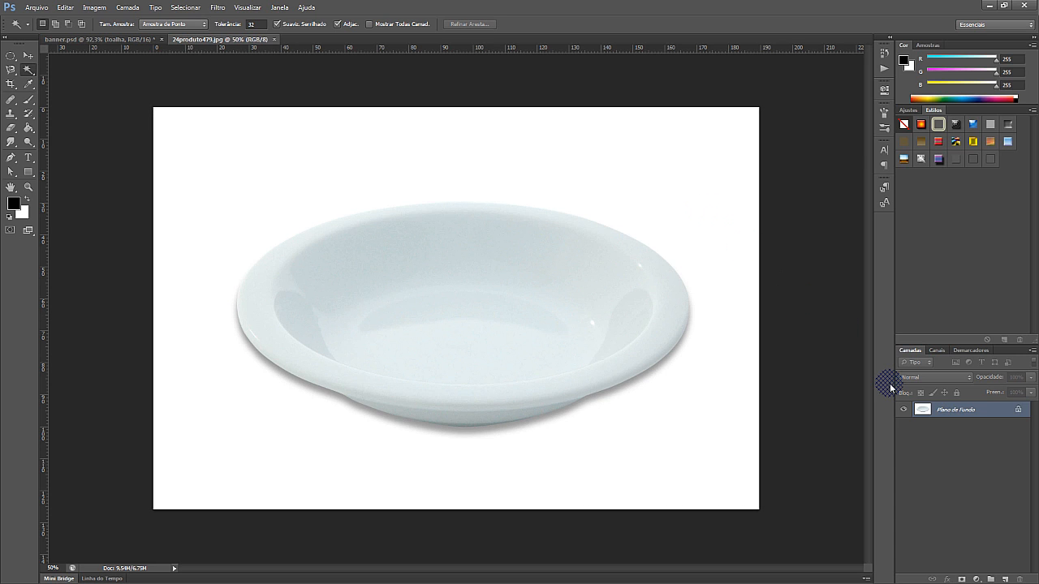
Duplicate the background layer and select the whole plate on the copy with the Quick Selection tool, enlarging the brush to 300
key(ctrl+j)
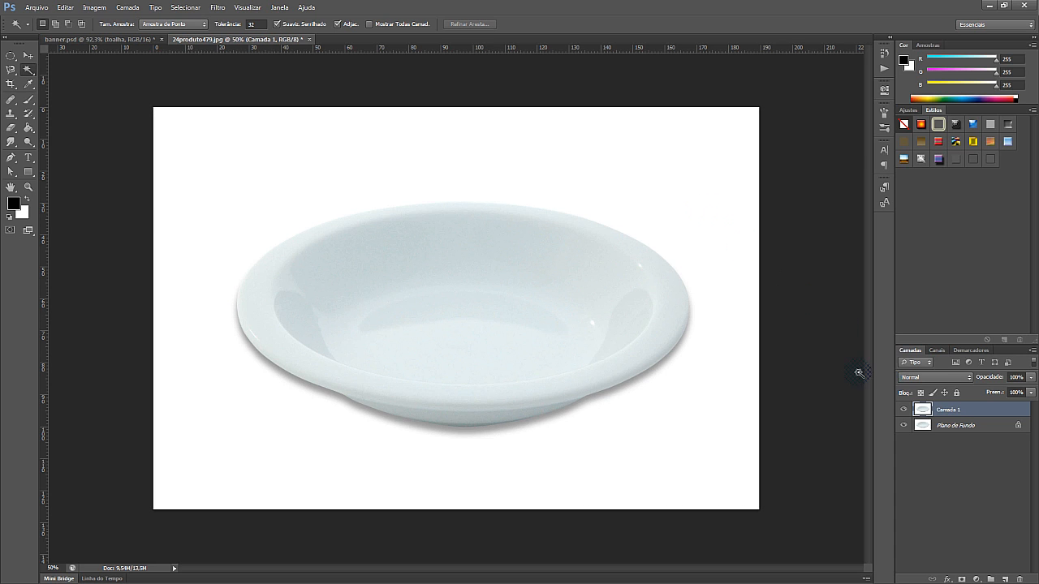
click(29, 70)
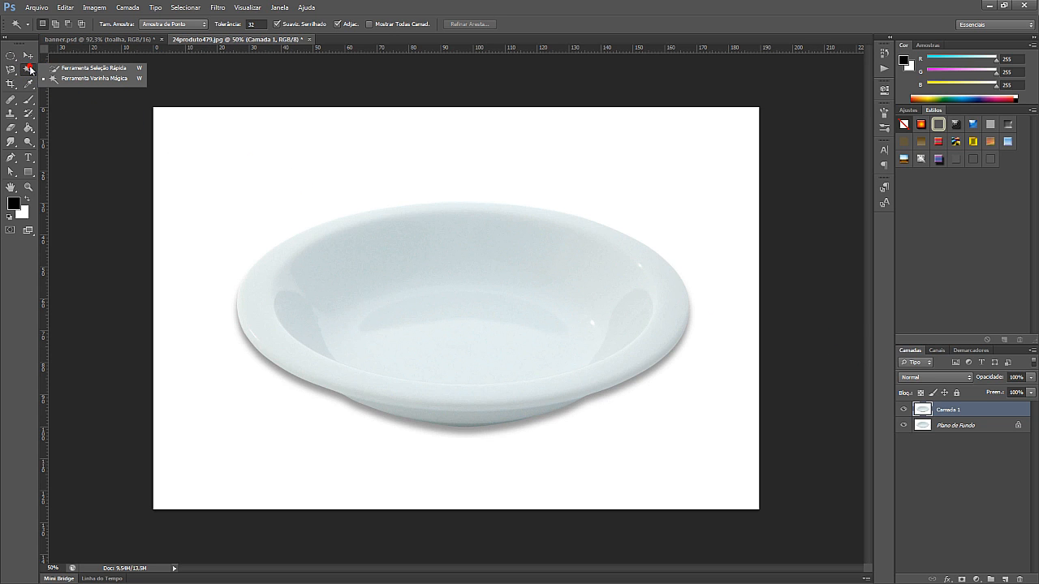
click(80, 68)
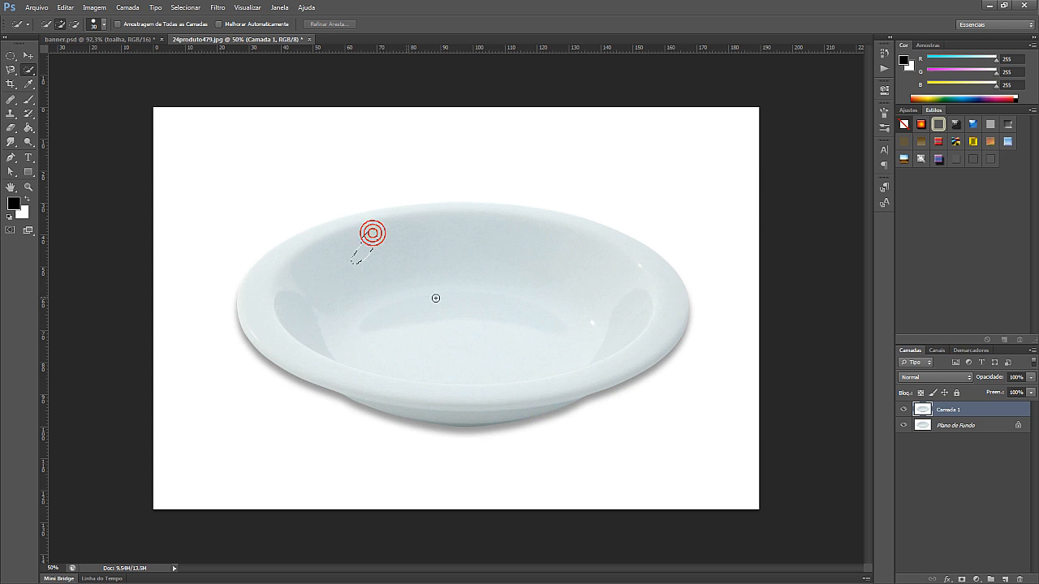
mouse_move(435, 298)
mouse_down()
mouse_move(469, 279)
mouse_move(429, 253)
mouse_up()
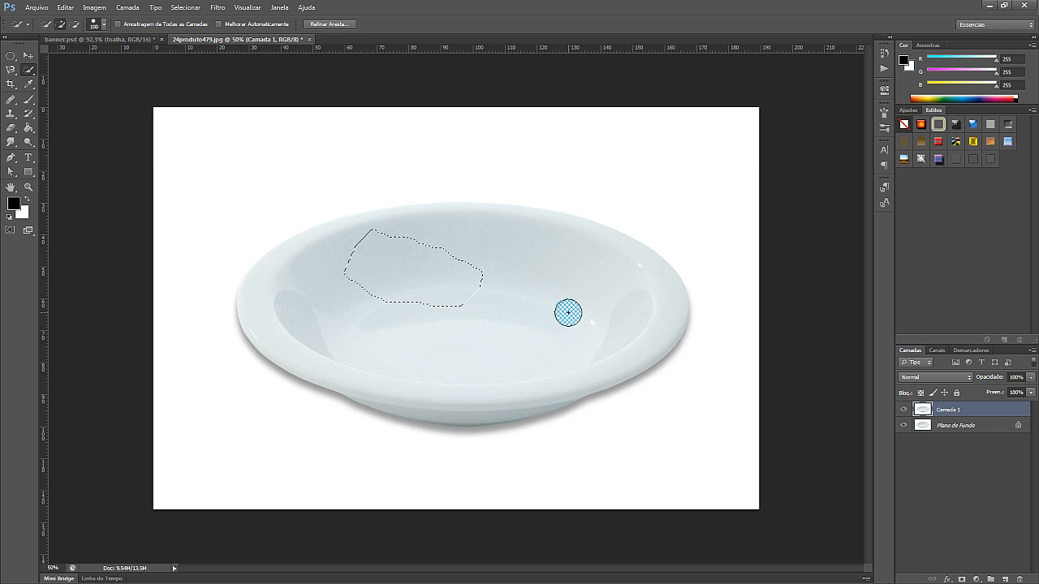
key(bracketright)
key(bracketright)
key(bracketright)
key(bracketright)
key(bracketright)
key(bracketright)
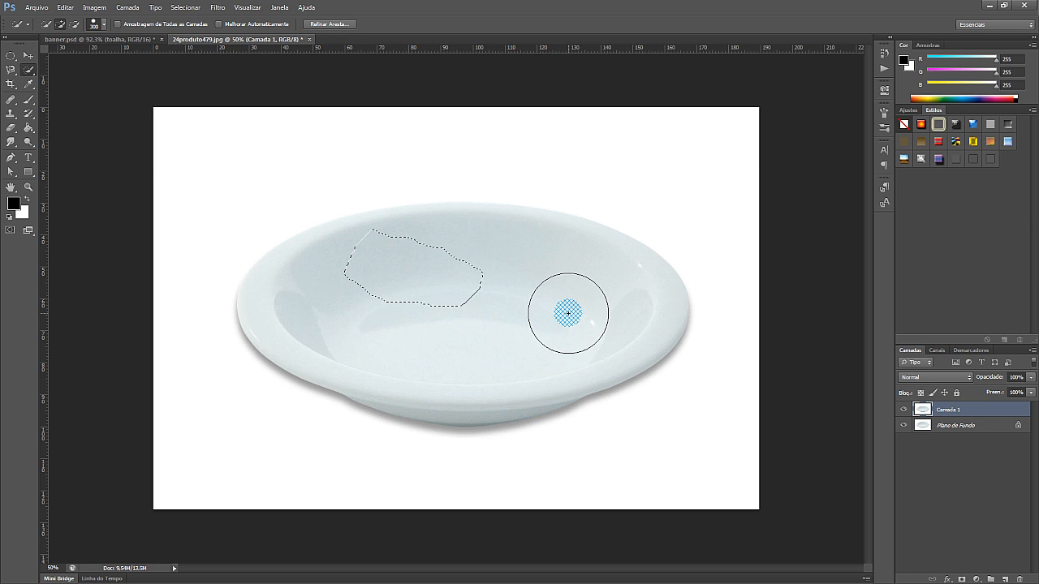
drag(550, 297, 460, 301)
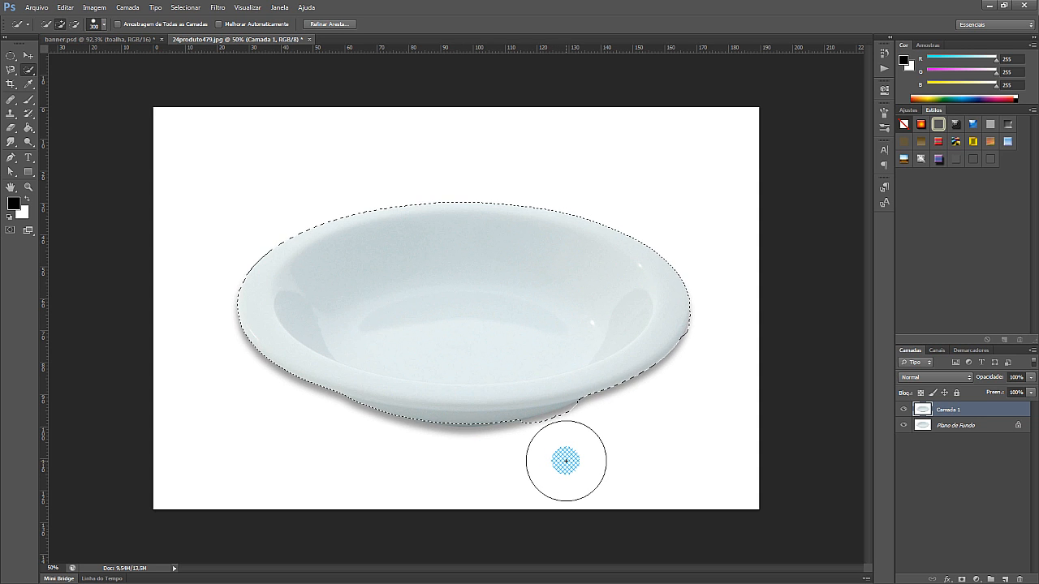
Subtract the shadow areas under the right side of the plate's base from the selection
scroll(558, 431, up, 3)
scroll(557, 448, up, 3)
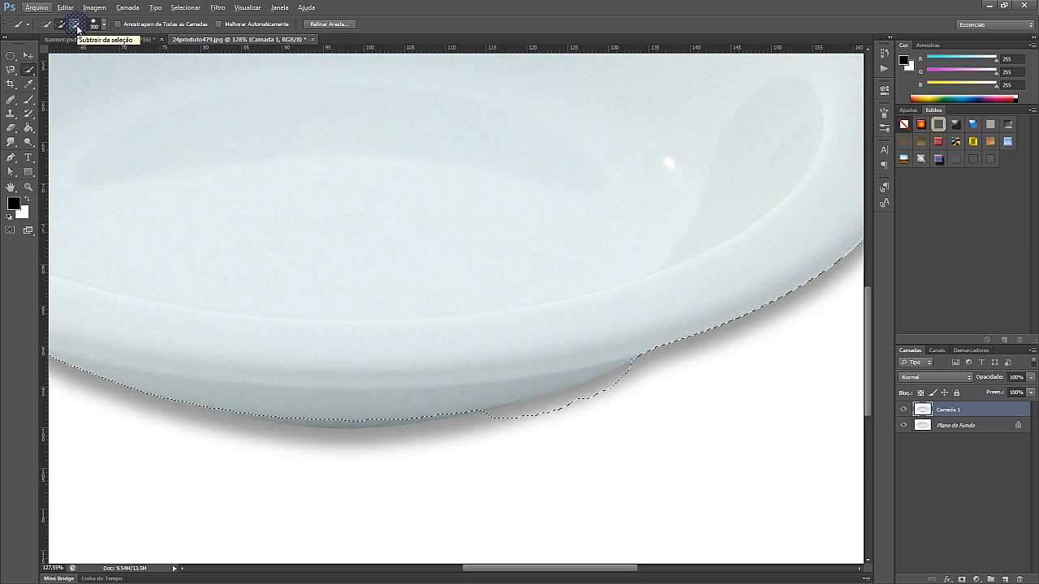
click(78, 29)
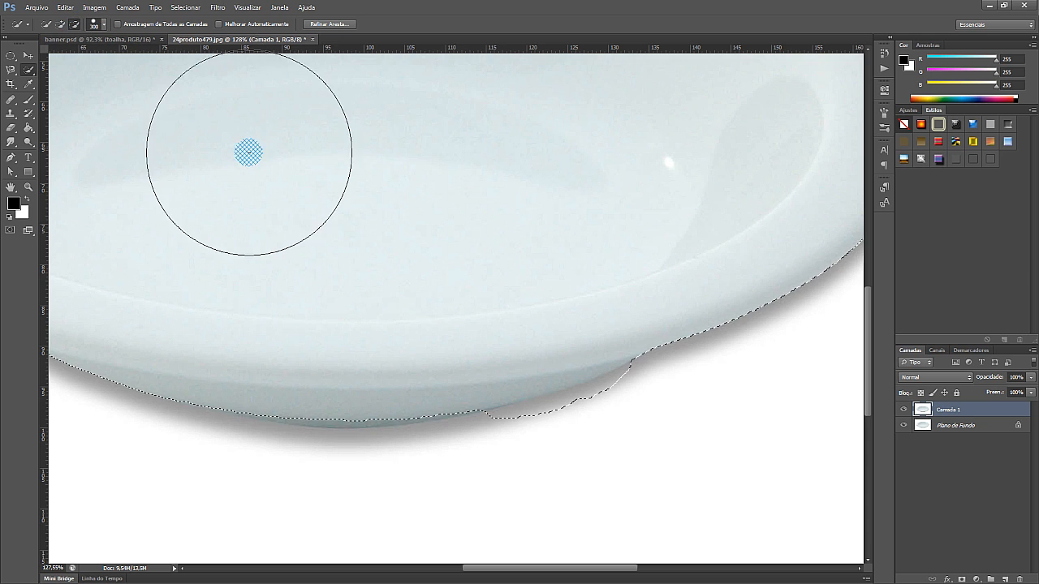
scroll(422, 244, down, 2)
scroll(450, 240, down, 4)
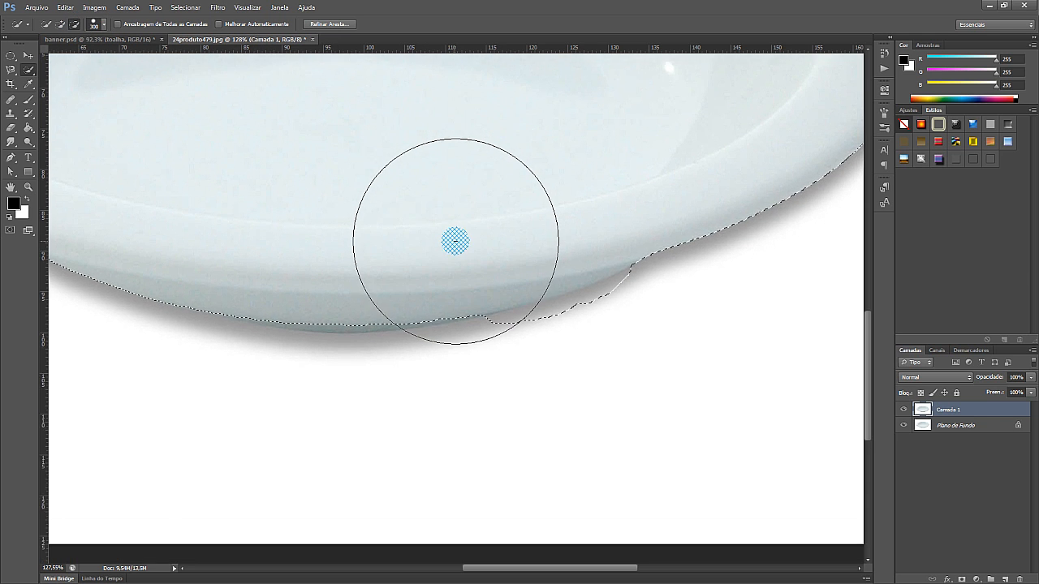
click(586, 370)
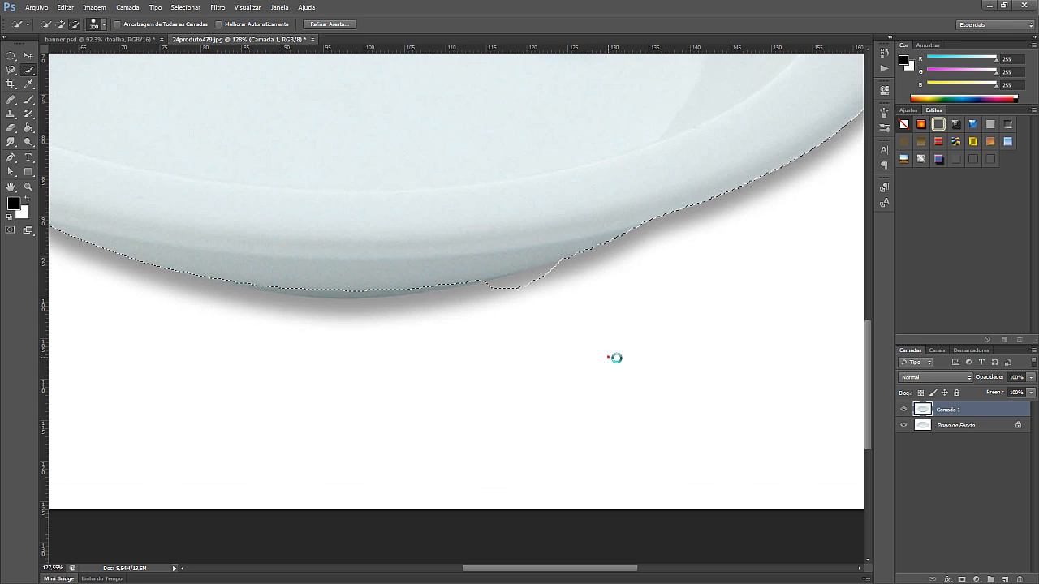
drag(608, 358, 573, 371)
click(571, 372)
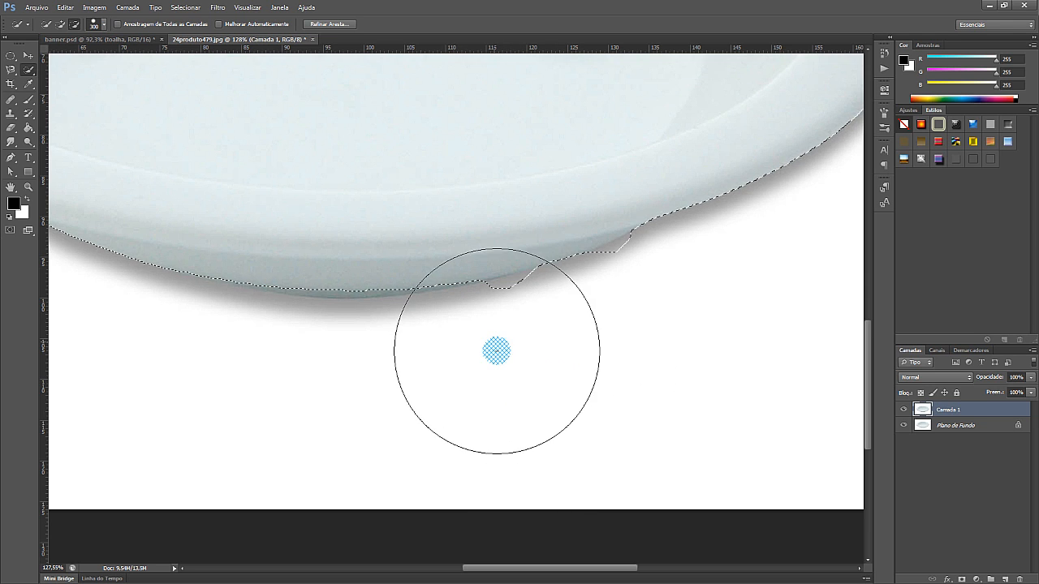
click(531, 380)
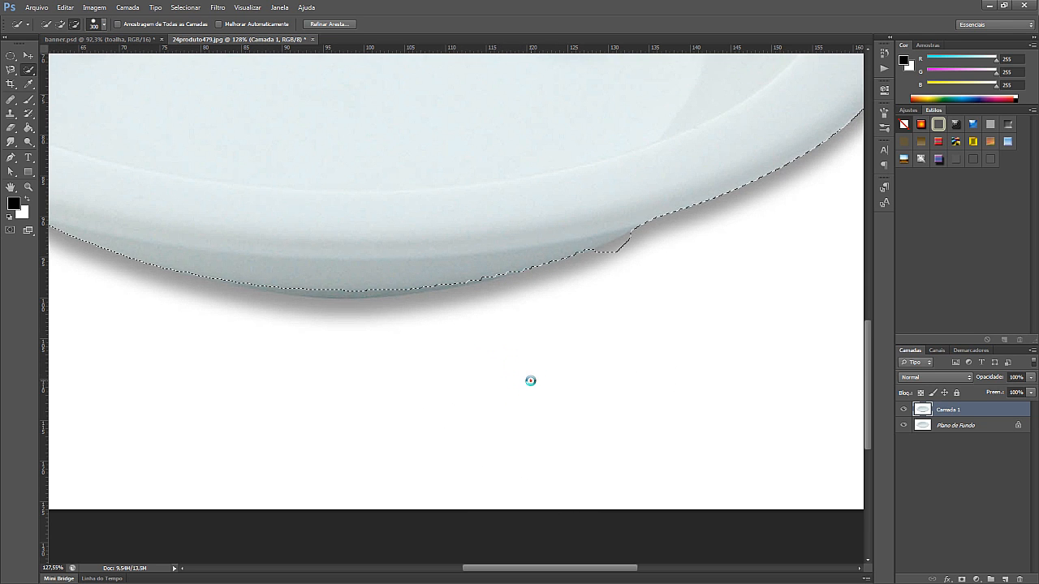
click(642, 347)
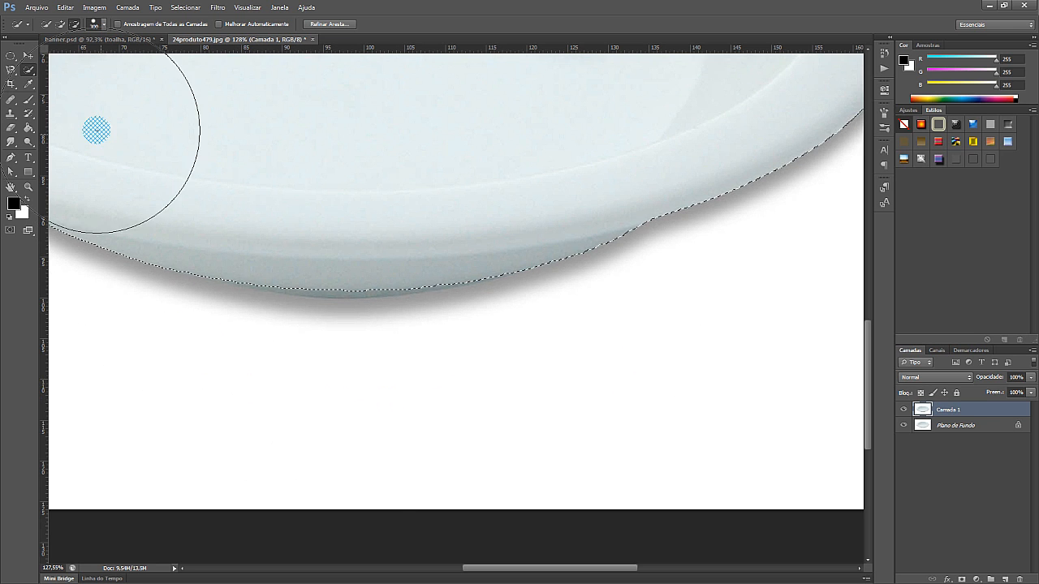
Add the missing lower edge of the plate's base to the selection and subtract the shadow spilling out beneath it
click(59, 26)
drag(325, 182, 325, 190)
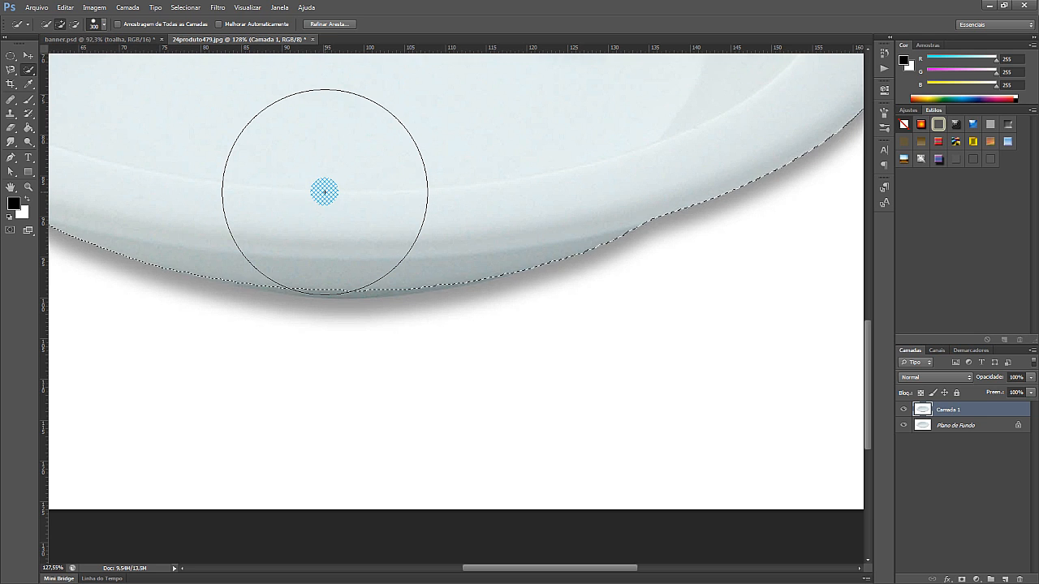
mouse_move(325, 193)
mouse_down()
mouse_move(292, 185)
mouse_move(307, 197)
mouse_move(367, 198)
mouse_move(339, 211)
mouse_move(210, 174)
mouse_move(439, 198)
mouse_move(442, 184)
mouse_move(359, 173)
mouse_move(112, 83)
mouse_up()
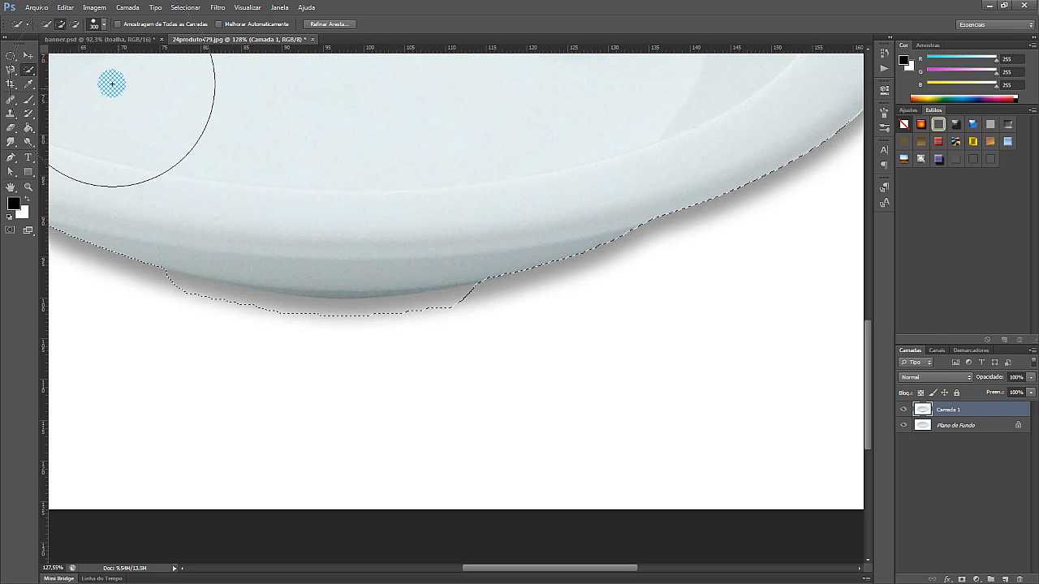
click(75, 24)
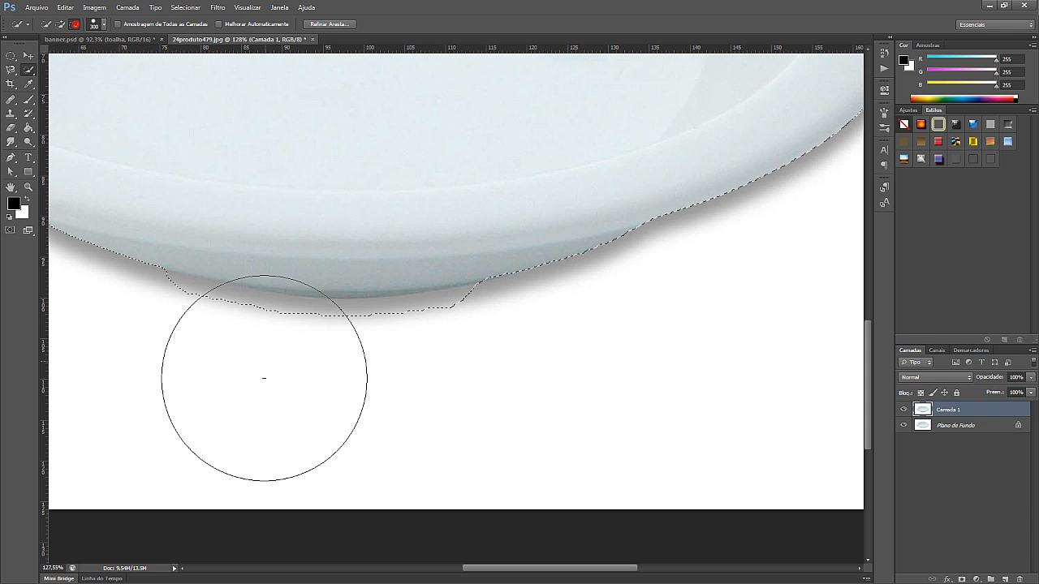
mouse_move(264, 396)
mouse_down()
mouse_move(202, 395)
mouse_move(339, 422)
mouse_move(184, 392)
mouse_move(146, 373)
mouse_up()
click(202, 390)
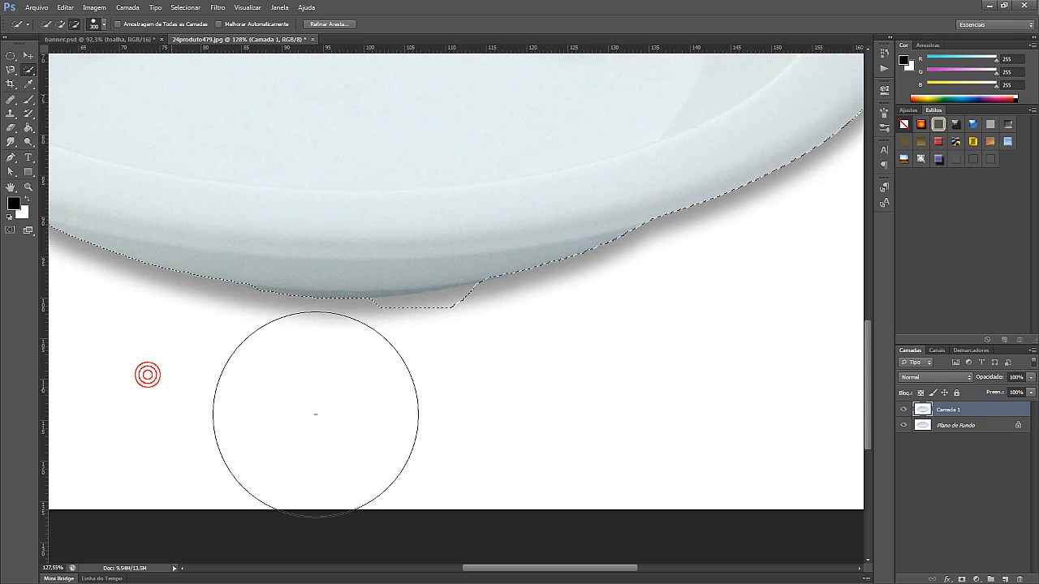
mouse_move(385, 418)
mouse_down()
mouse_move(408, 406)
mouse_move(468, 420)
mouse_move(560, 413)
mouse_up()
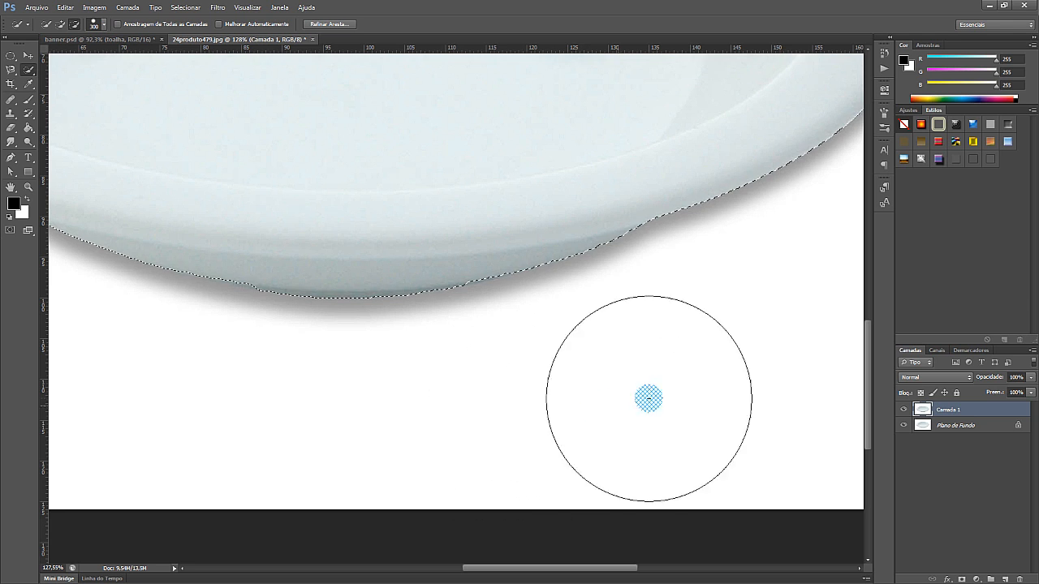
Examine the selection outline closely around the plate's whole rim and base for leftover shadow or missing edges
scroll(690, 385, down, 3)
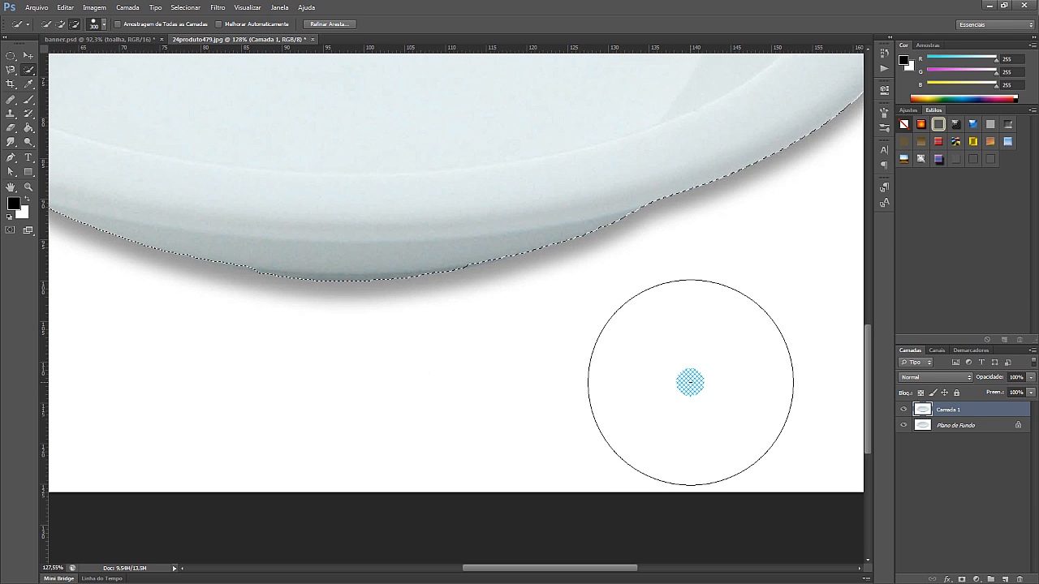
scroll(689, 381, up, 4)
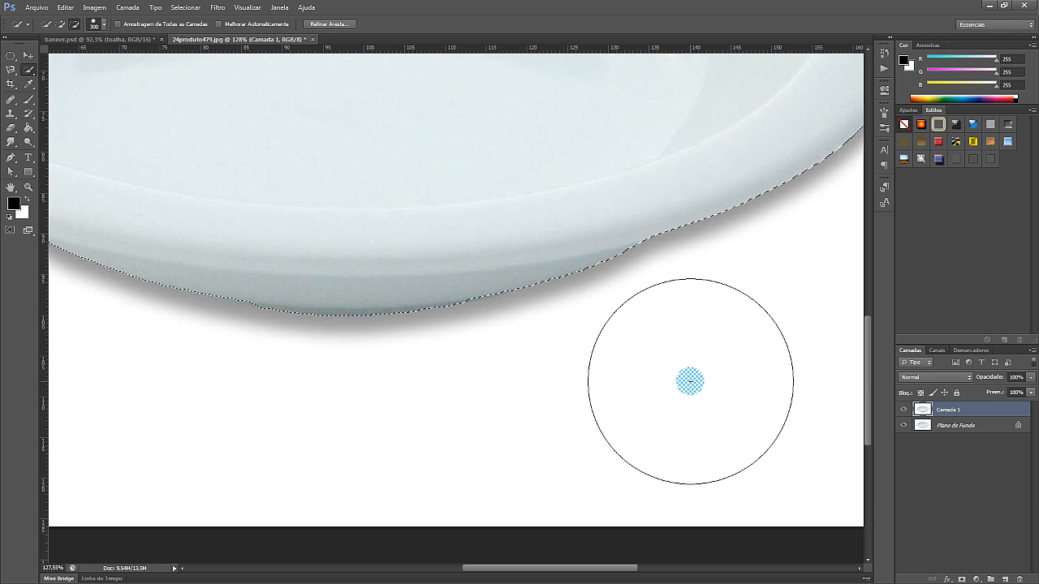
scroll(714, 374, up, 3)
scroll(724, 371, down, 6)
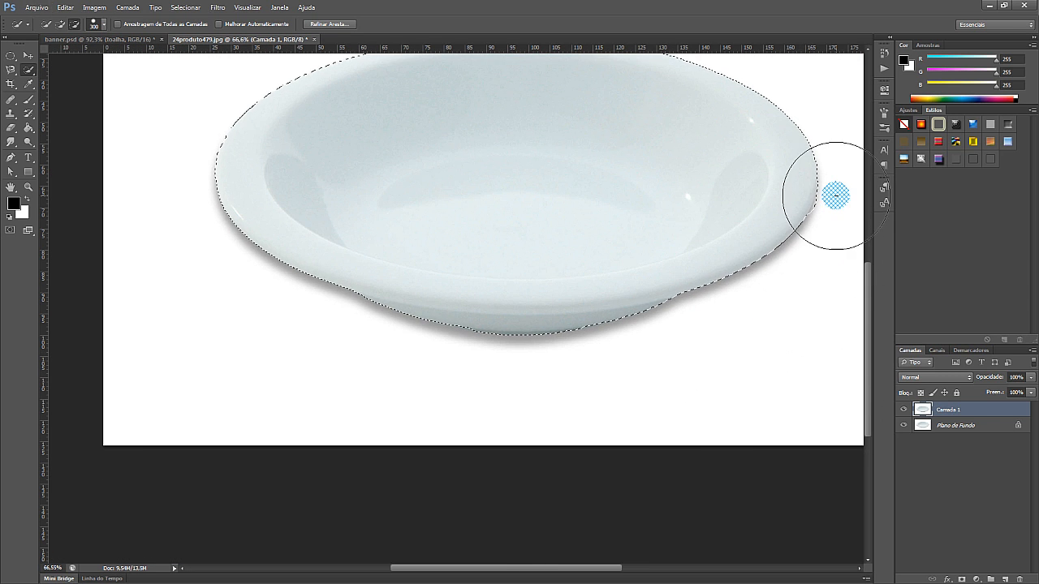
scroll(836, 198, up, 3)
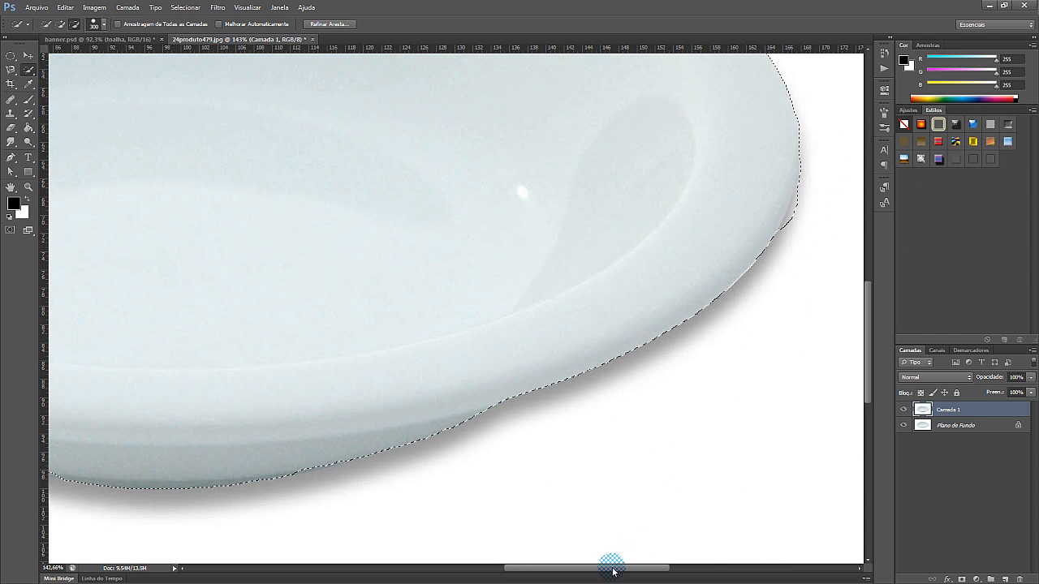
scroll(613, 568, right, 10)
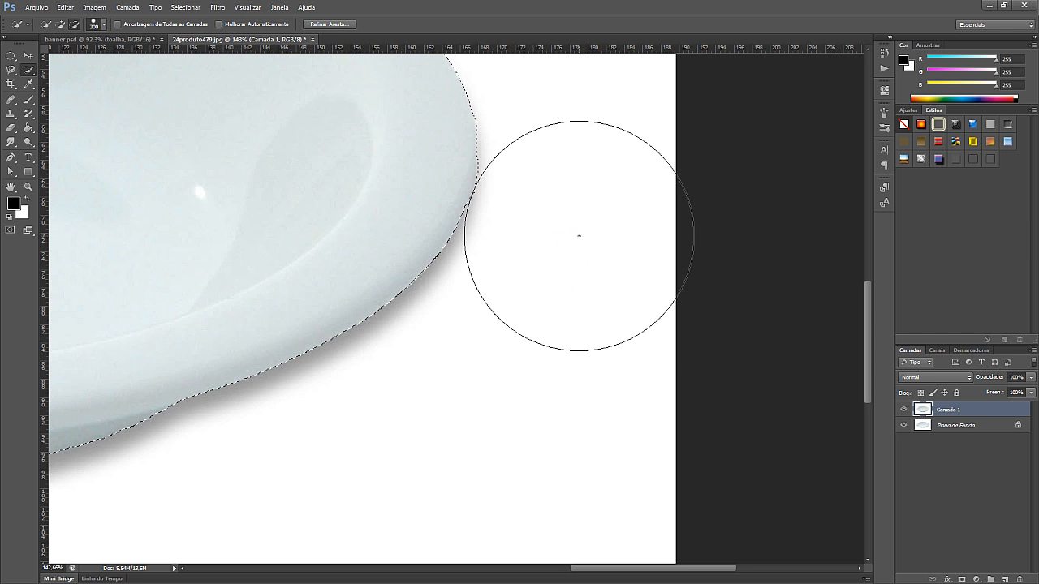
scroll(595, 228, up, 5)
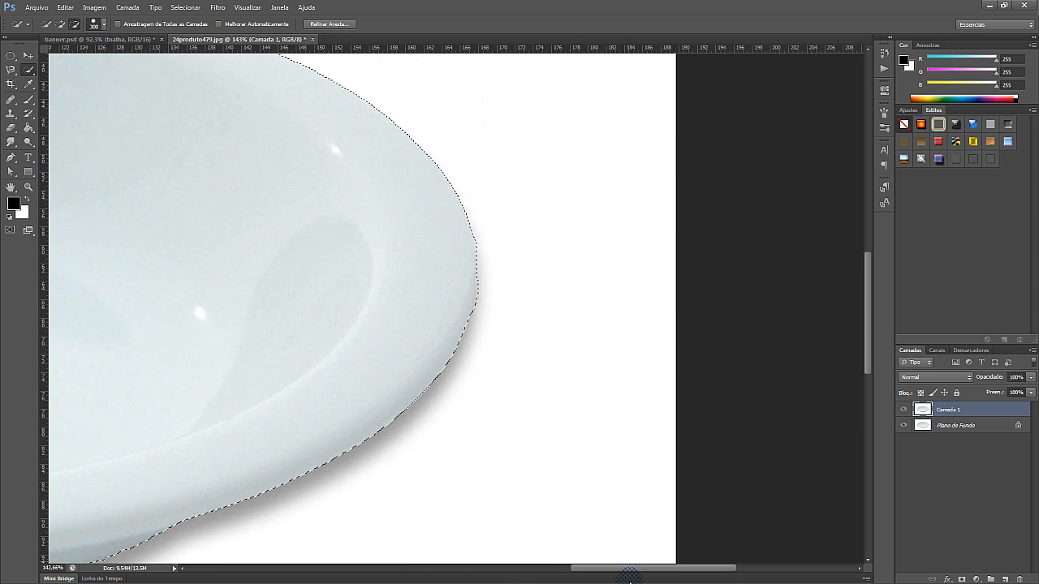
scroll(586, 429, up, 2)
scroll(625, 471, up, 2)
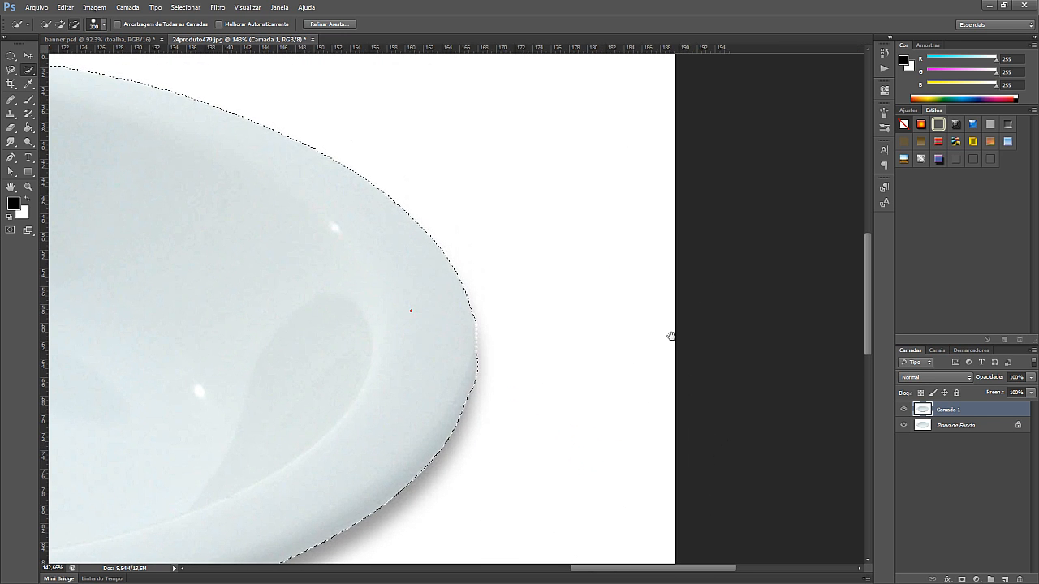
scroll(410, 308, left, 10)
drag(416, 271, 434, 273)
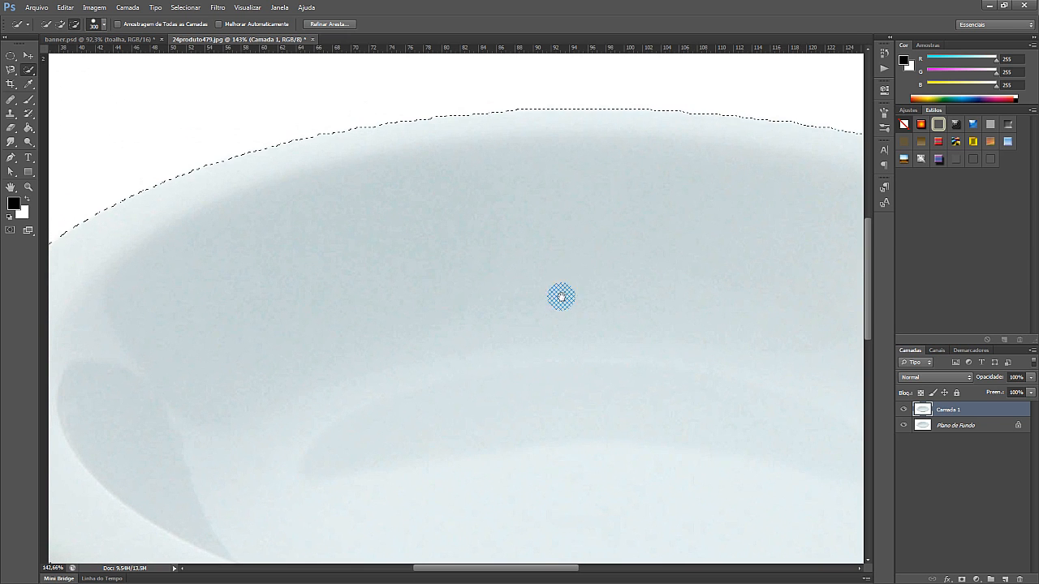
drag(317, 322, 629, 145)
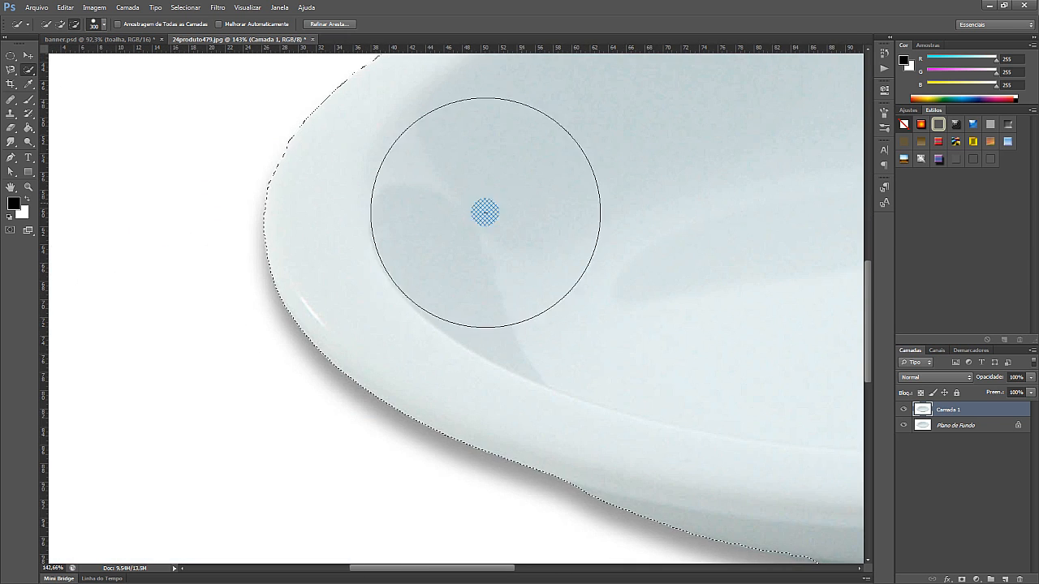
key(ctrl+d)
drag(520, 315, 251, 162)
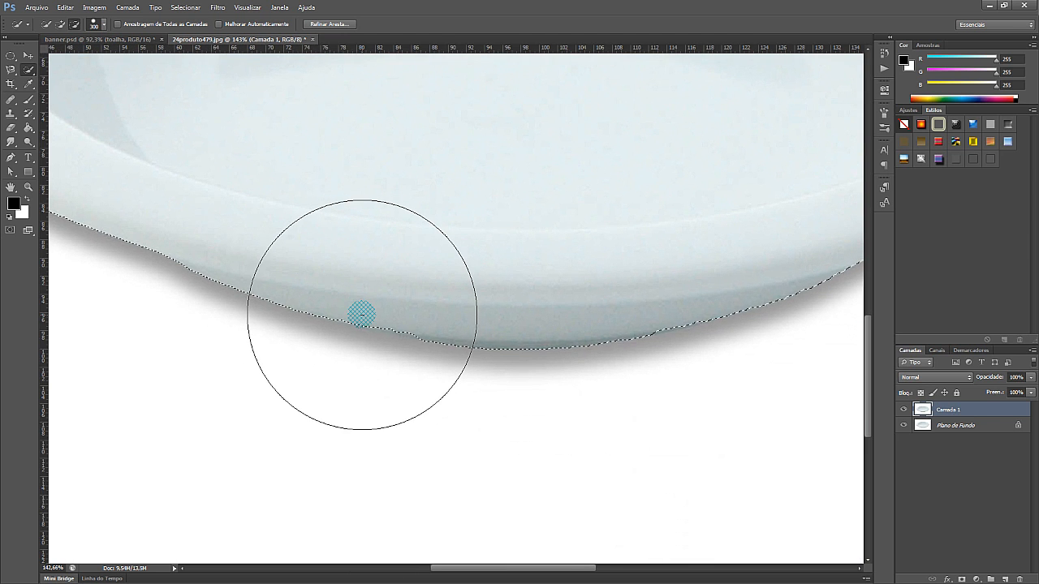
scroll(381, 294, down, 1)
scroll(380, 293, down, 3)
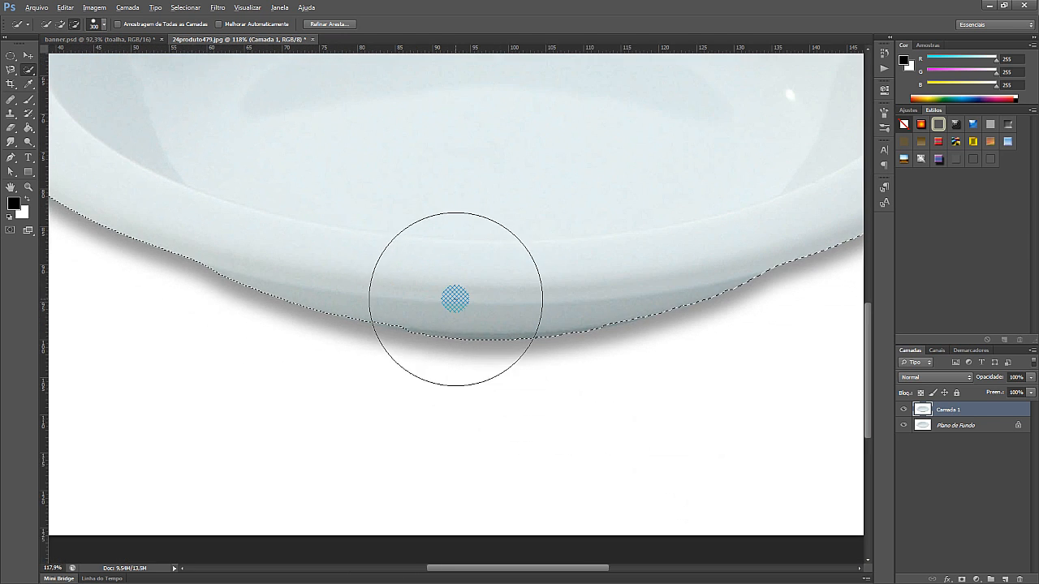
Bring the selected plate cutout from its photo into the banner.psd document
scroll(500, 254, up, 3)
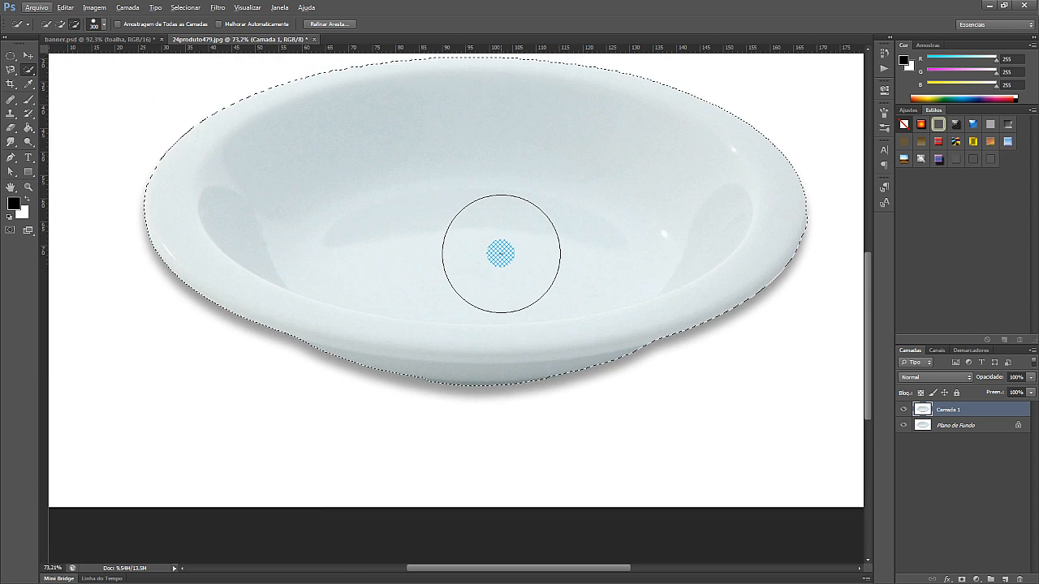
click(28, 55)
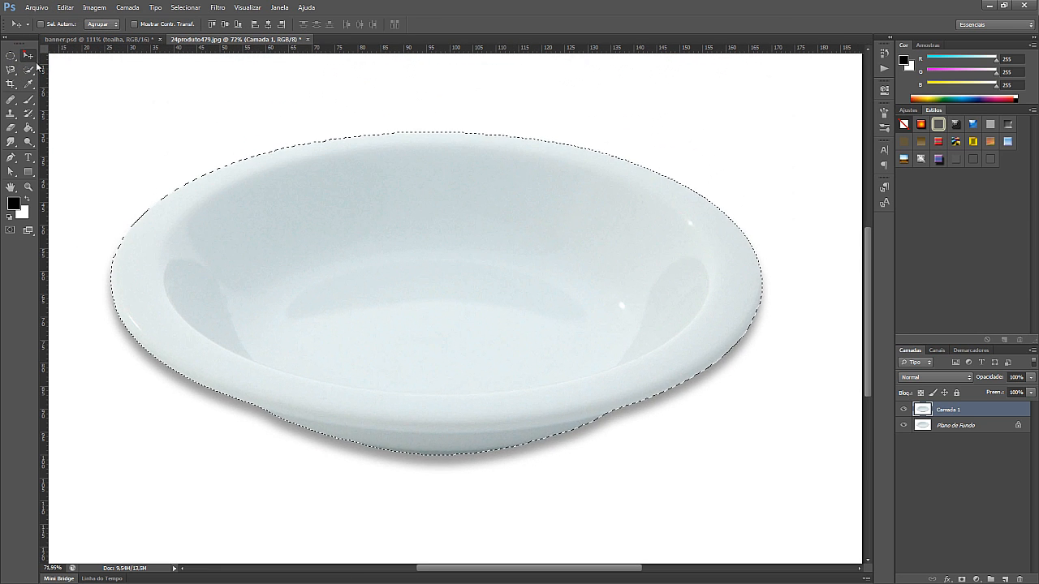
drag(430, 298, 348, 301)
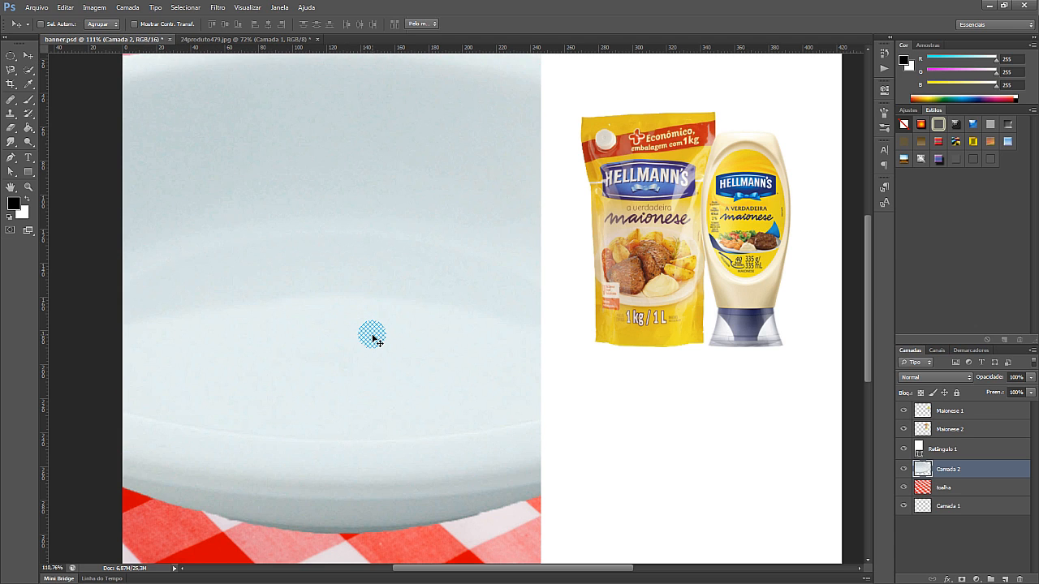
Scale the plate to about 52.5% and position it over the left part of the checkered tablecloth, partly behind the white rectangle
key(ctrl+t)
key(ctrl+0)
drag(93, 144, 212, 241)
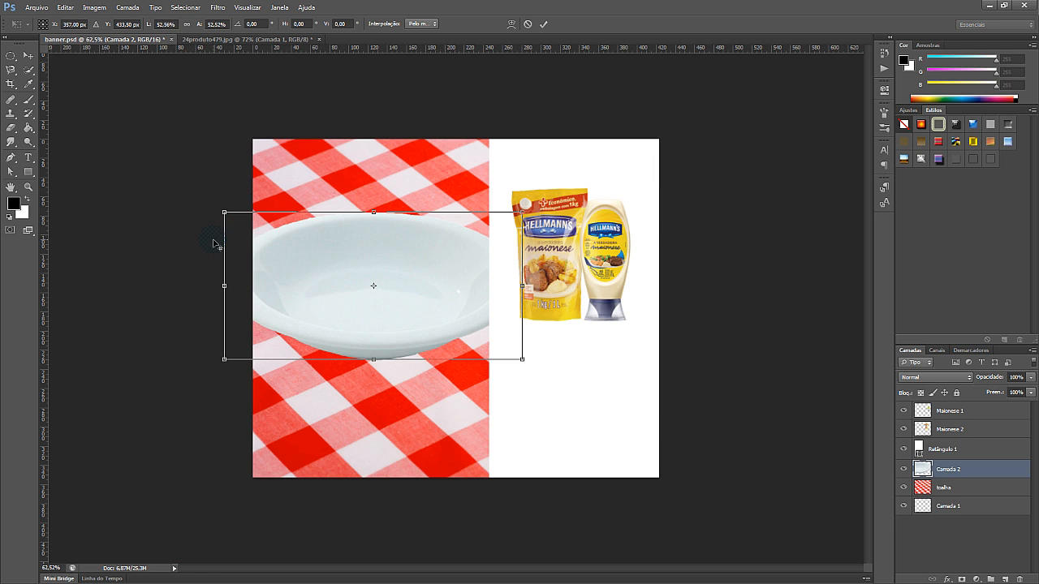
key(Return)
click(314, 296)
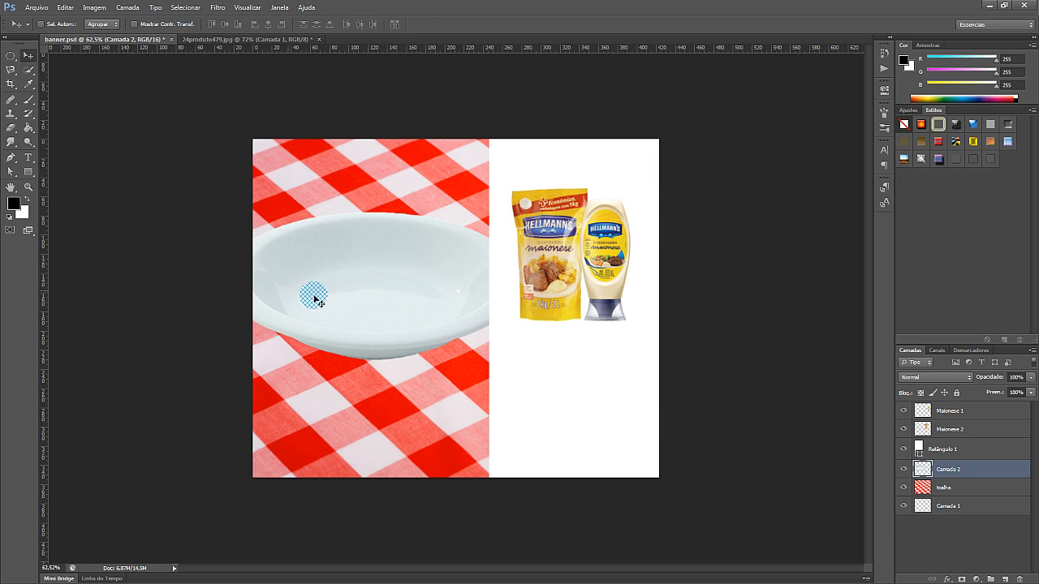
drag(374, 271, 406, 306)
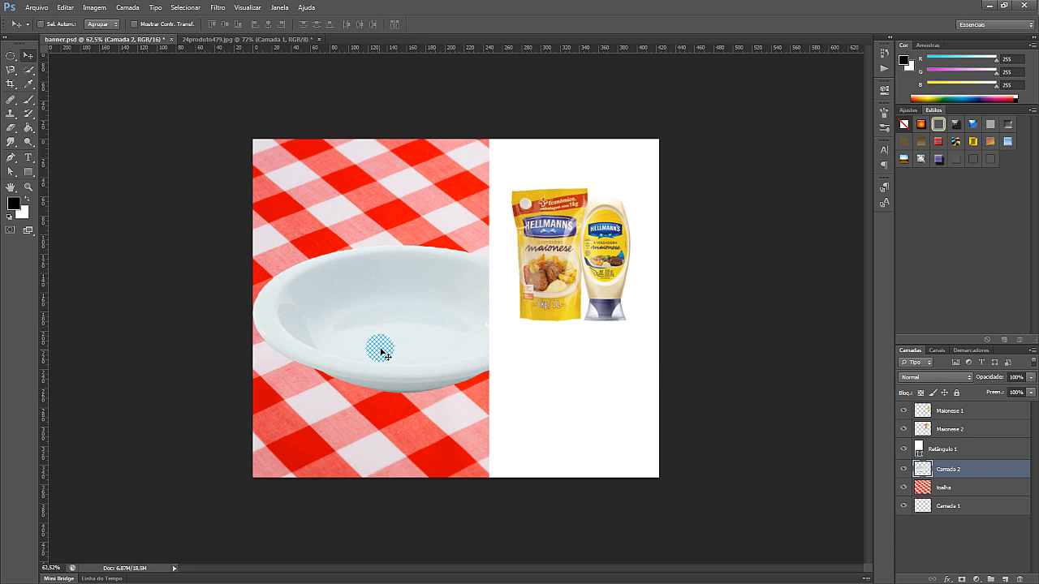
drag(381, 352, 387, 345)
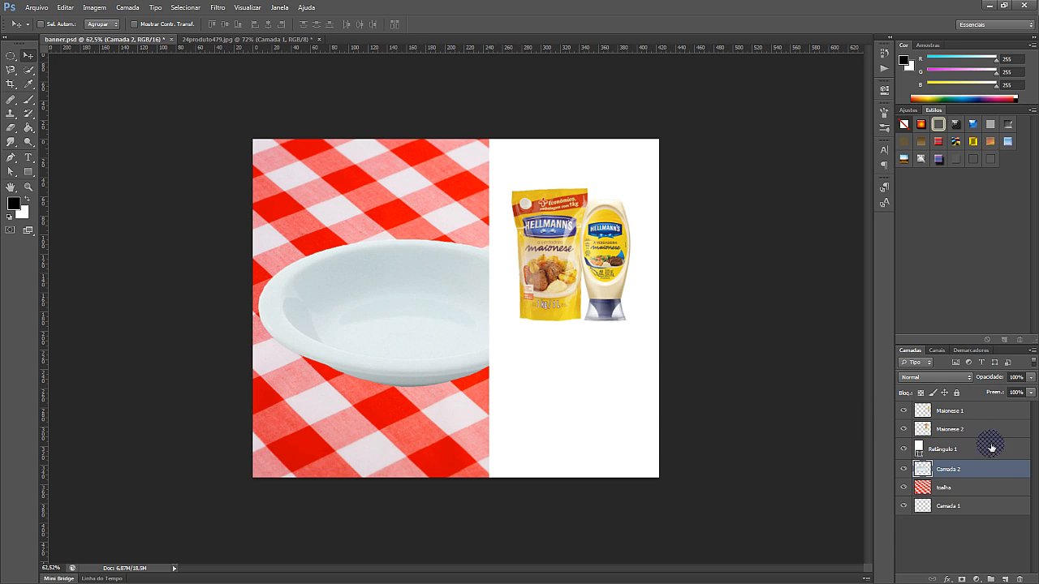
Create a new layer group above the Maionese 1 and Maionese 2 layers
click(964, 481)
drag(964, 484, 993, 579)
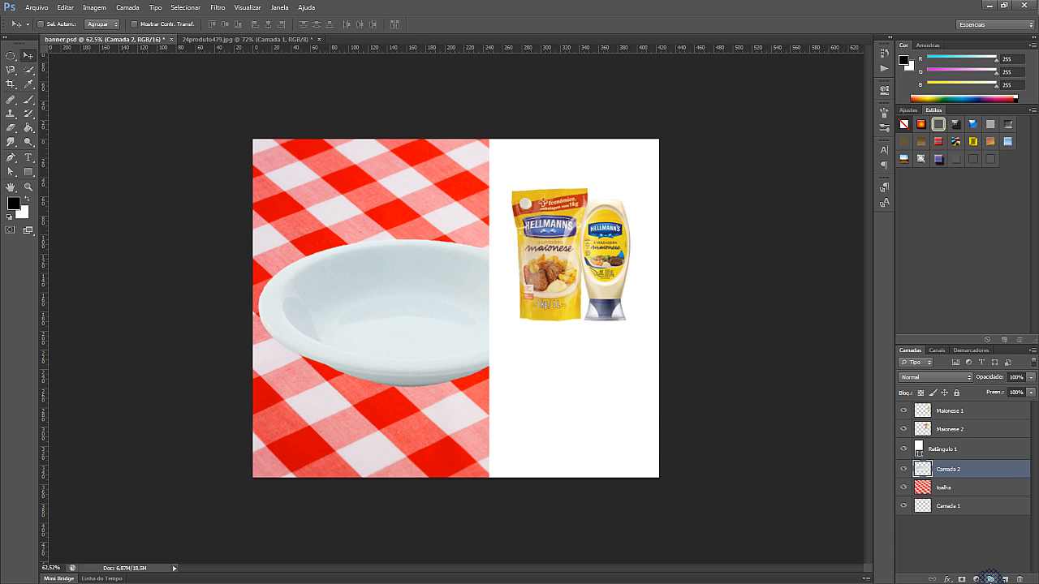
click(965, 410)
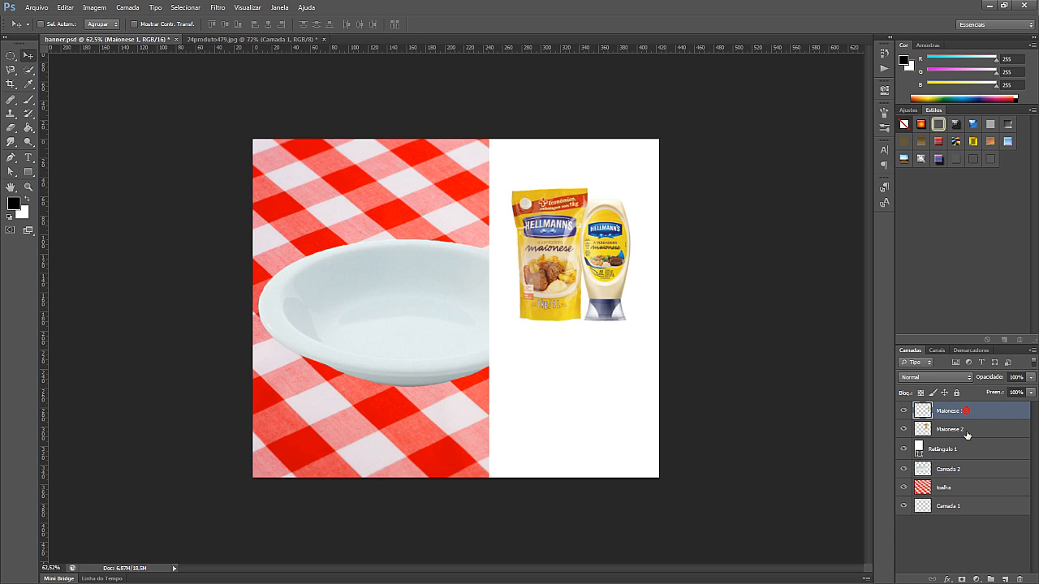
click(966, 435)
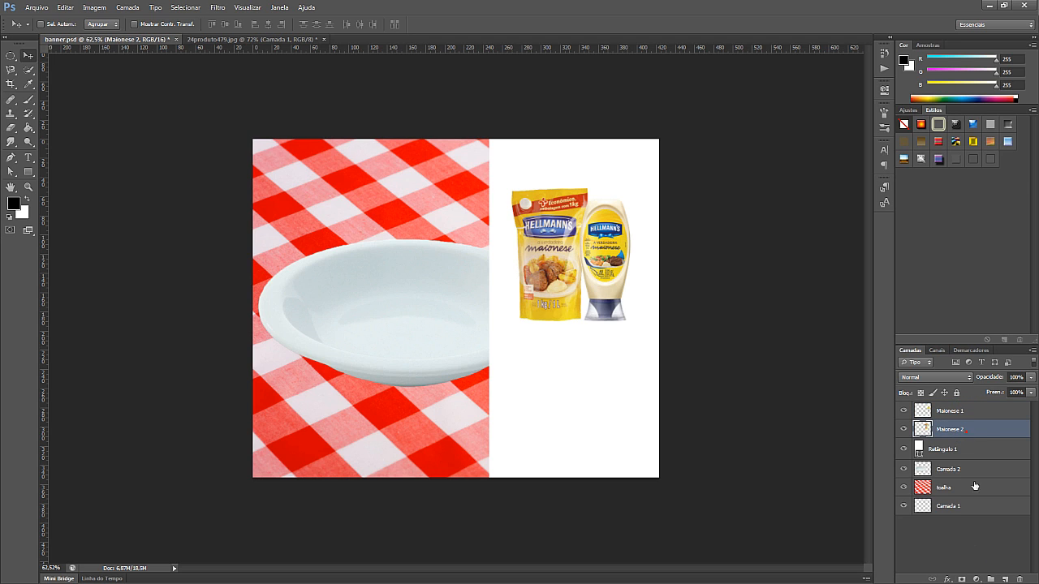
click(965, 418)
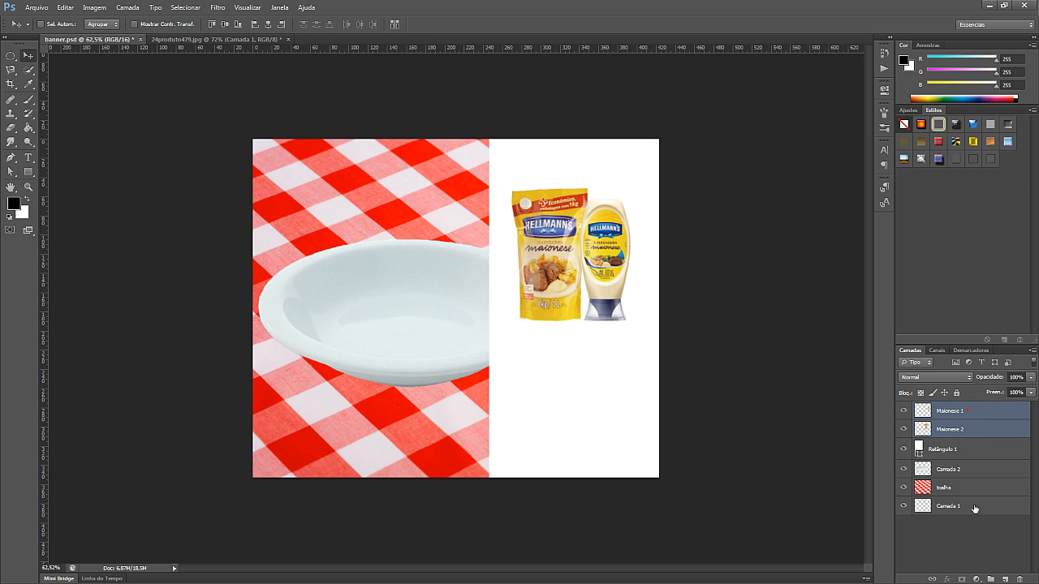
click(992, 578)
Rename the new layer group EMBALAGENS
click(946, 408)
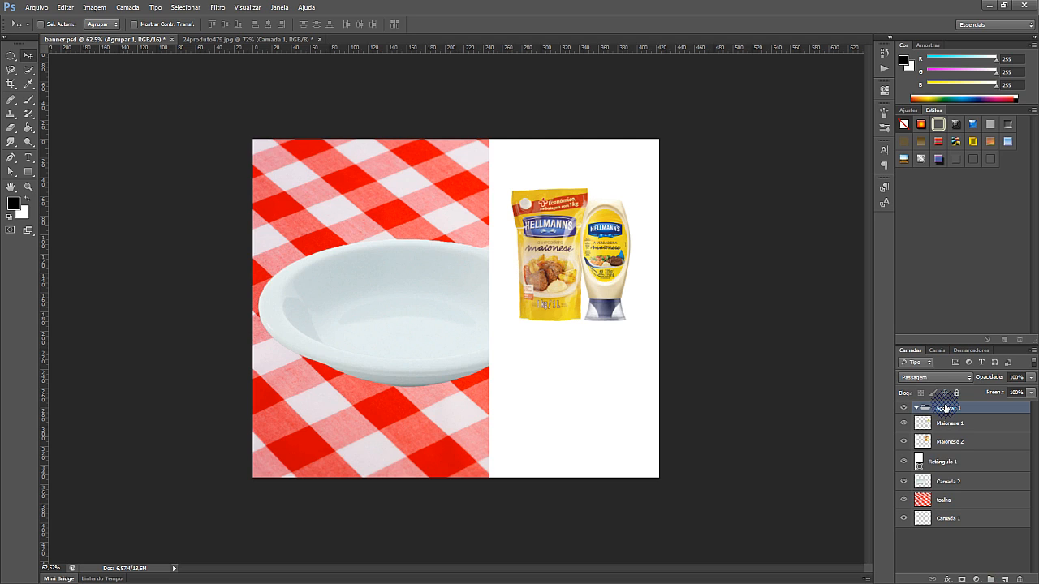
double_click(945, 408)
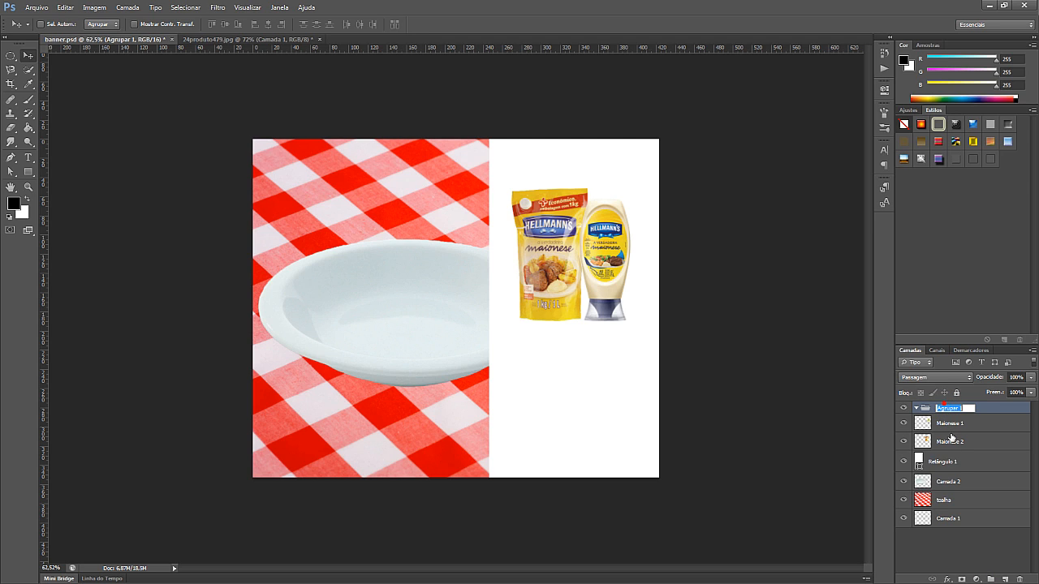
click(951, 439)
text(eMBALAGENS)
key(Return)
click(952, 410)
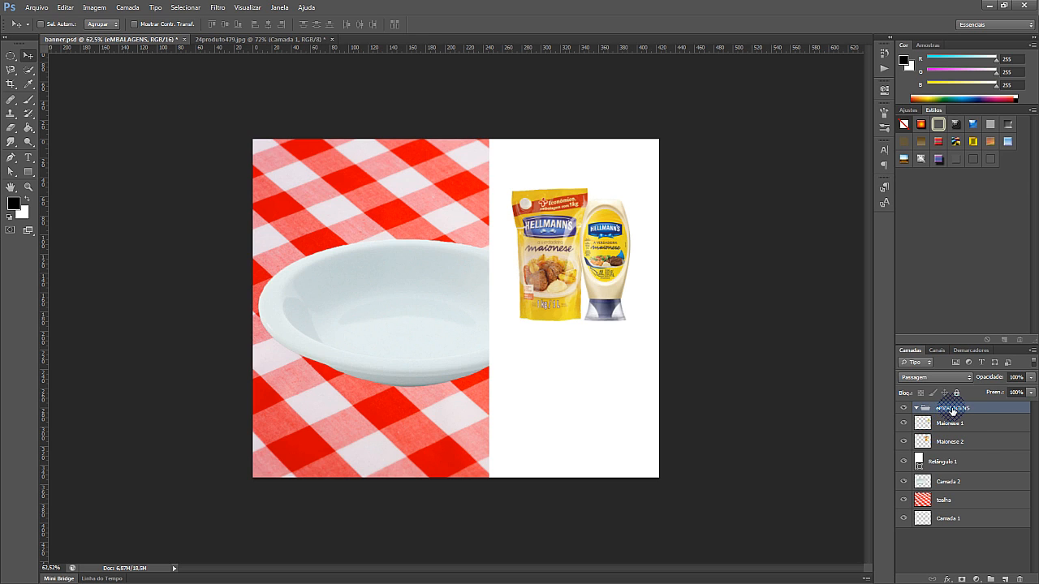
double_click(952, 408)
text(EMBALAGENS)
key(Return)
Move the Maionese 1 and Maionese 2 layers into the EMBALAGENS group and collapse it
click(966, 424)
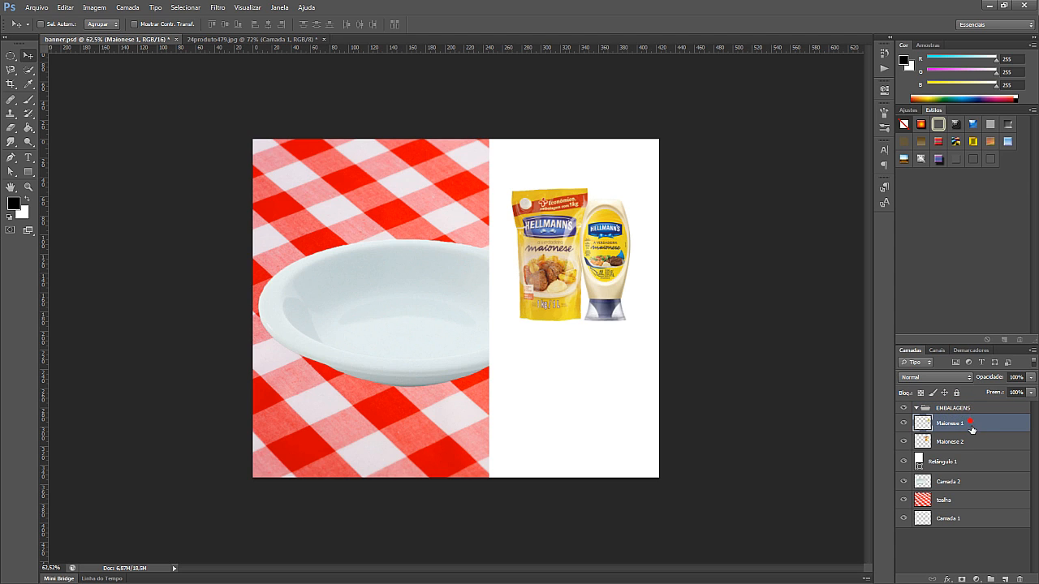
shift+click(969, 440)
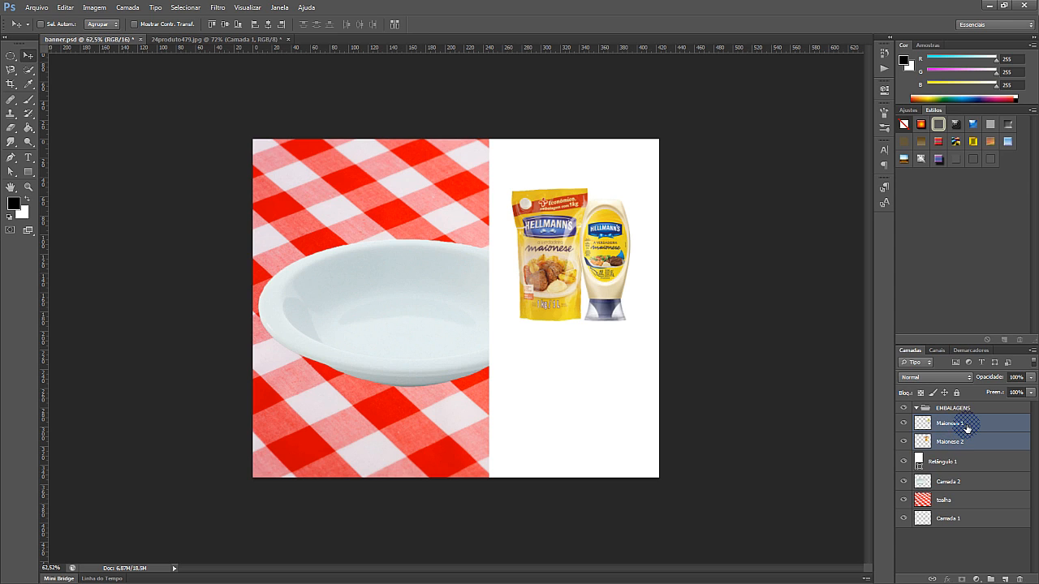
mouse_move(962, 414)
mouse_down()
mouse_move(886, 429)
mouse_move(955, 430)
mouse_up()
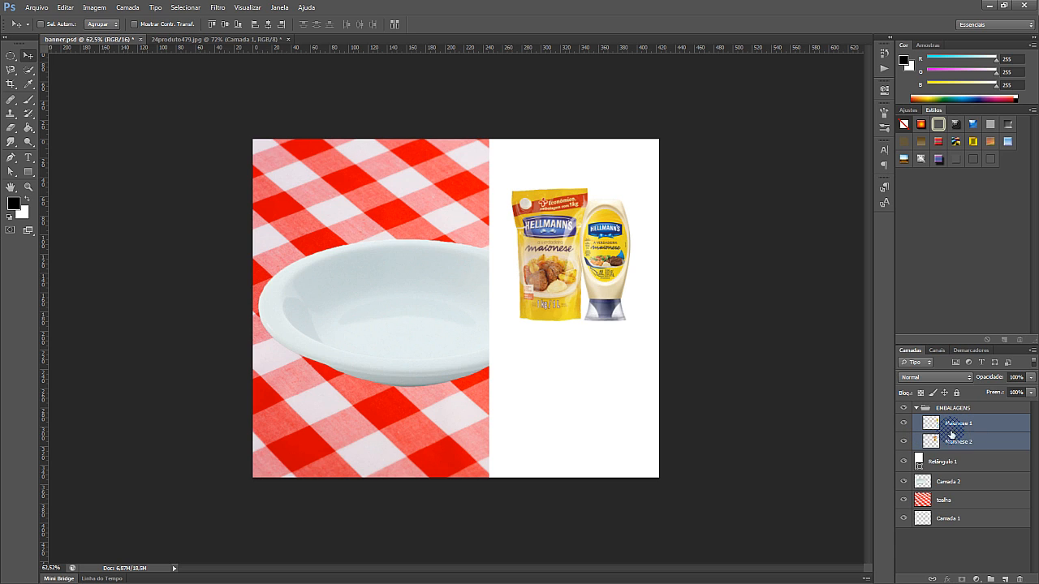
click(917, 408)
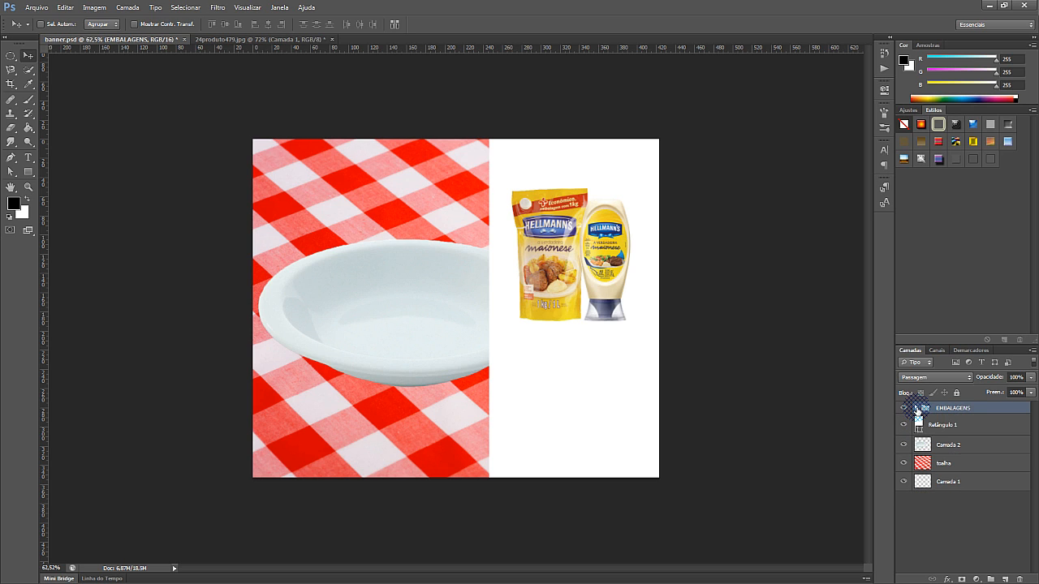
click(917, 408)
click(917, 408)
click(917, 408)
click(917, 408)
Hide the EMBALAGENS group and the Retângulo 1 layer
drag(621, 247, 605, 266)
click(902, 408)
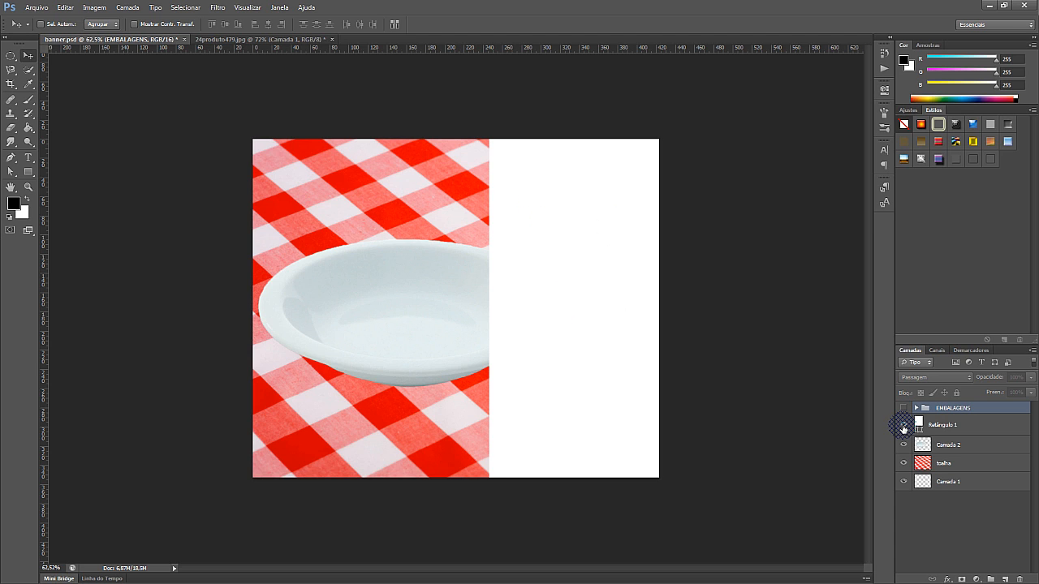
click(903, 426)
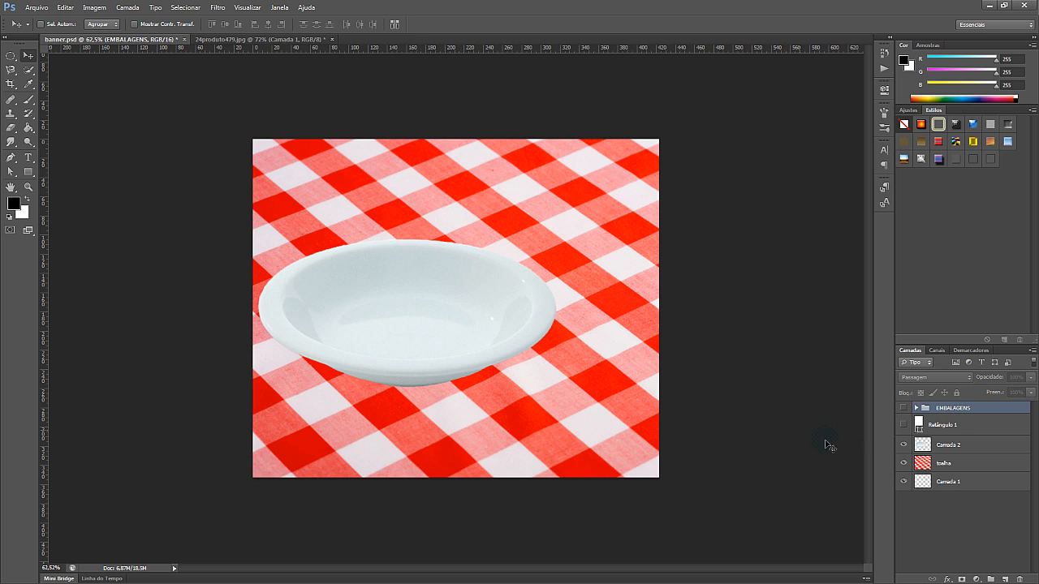
Add an empty layer directly above the toalha layer and rename the plate layer prato
click(962, 462)
click(1004, 578)
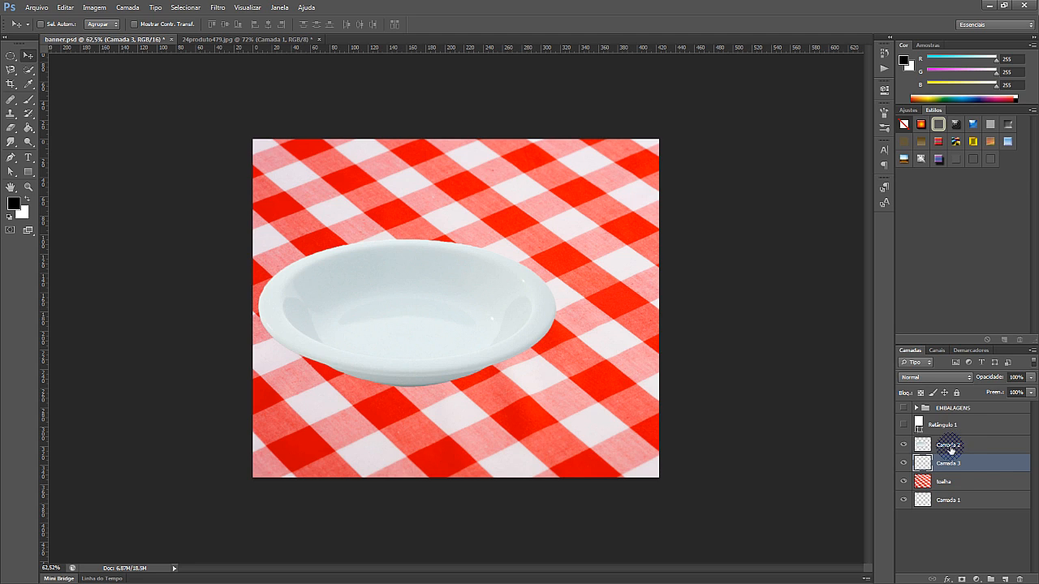
double_click(950, 446)
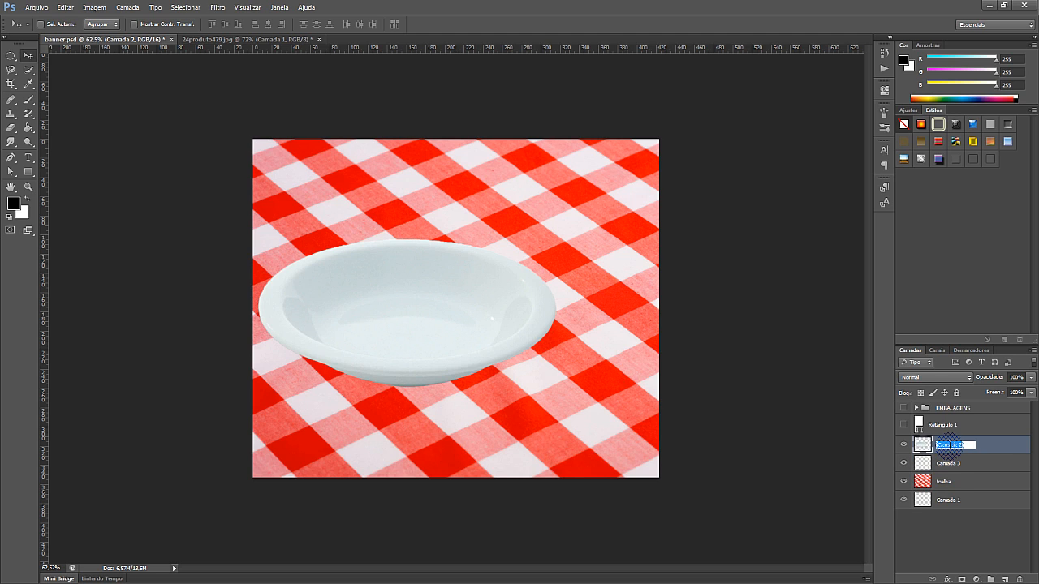
text(pr)
key(Return)
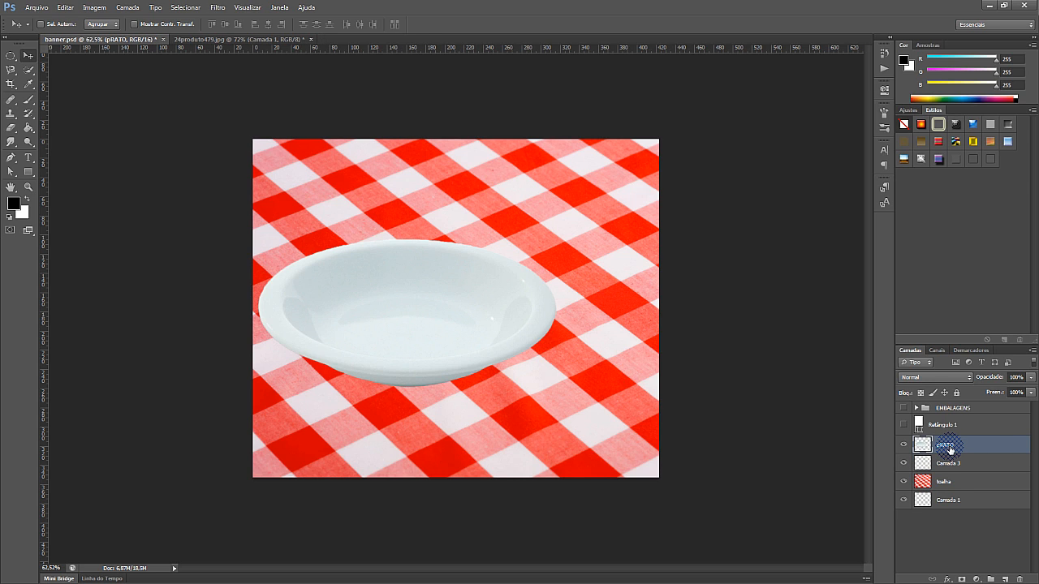
double_click(947, 444)
text(prato)
key(Return)
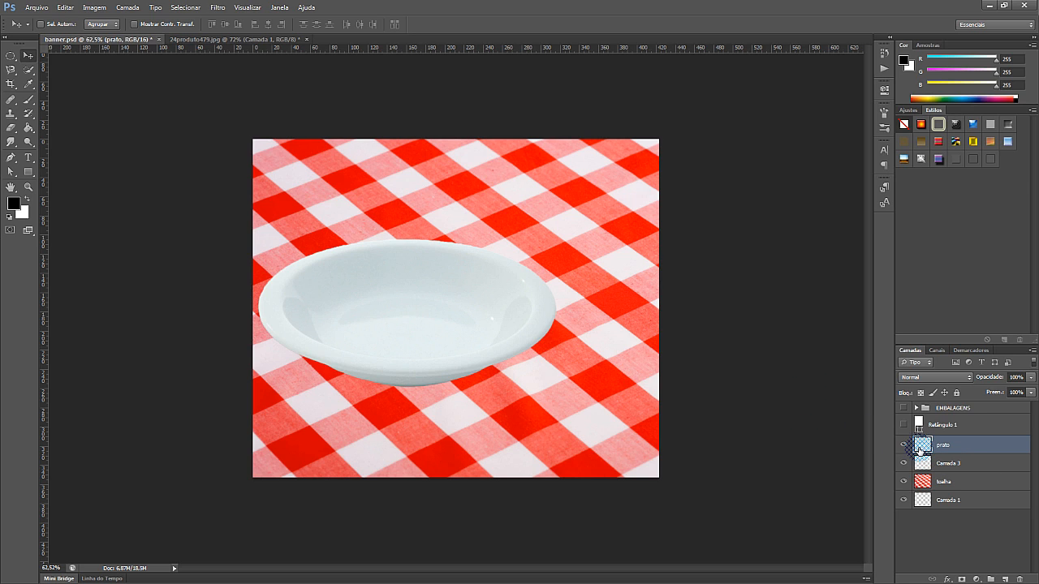
Load the prato layer's outline as a selection and make the empty layer below it active
mouse_move(923, 453)
mouse_down()
mouse_move(909, 451)
mouse_move(924, 449)
mouse_up()
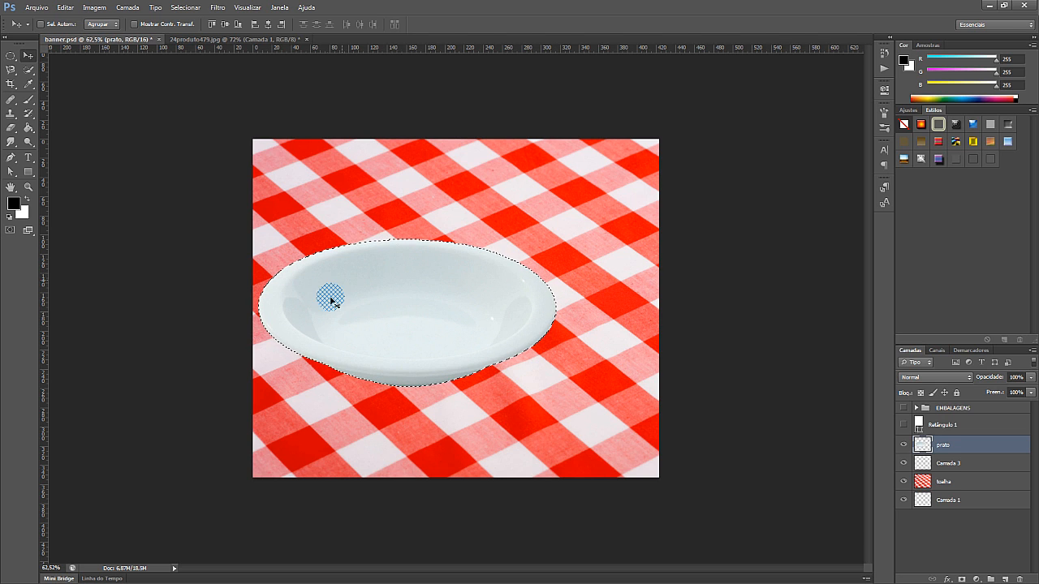
drag(451, 419, 506, 254)
drag(865, 426, 976, 464)
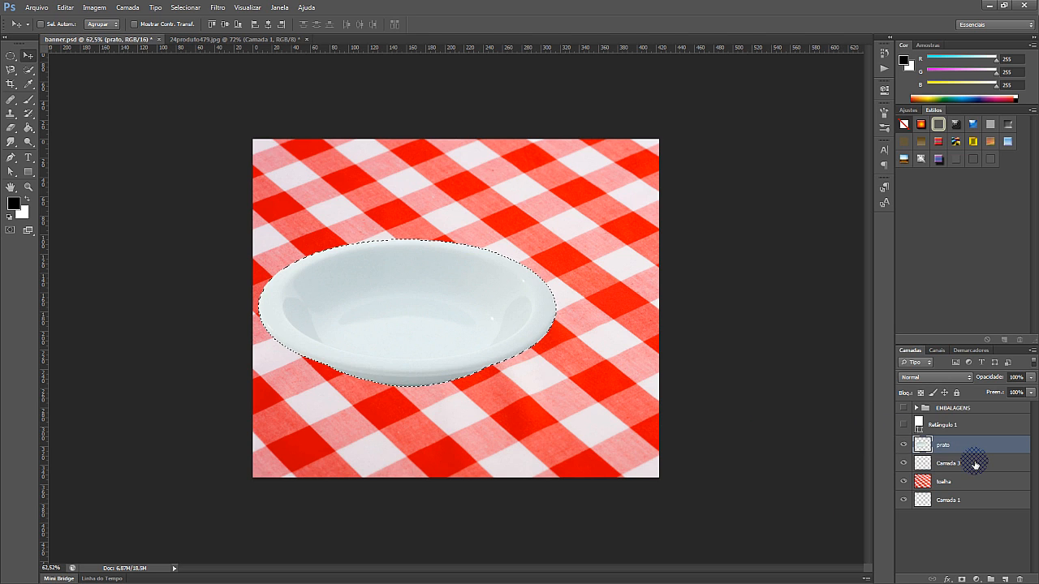
click(976, 466)
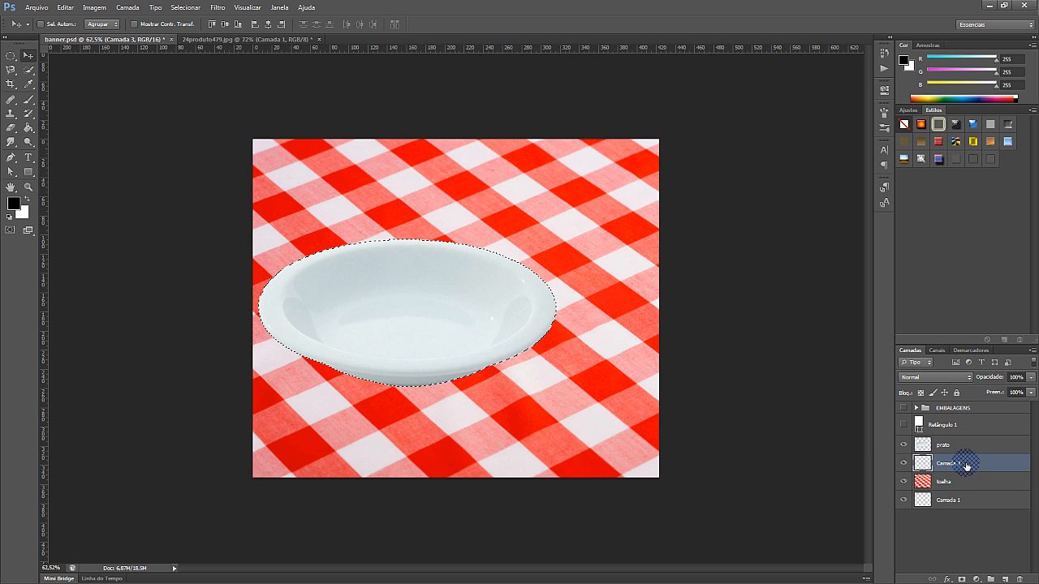
drag(984, 469, 578, 349)
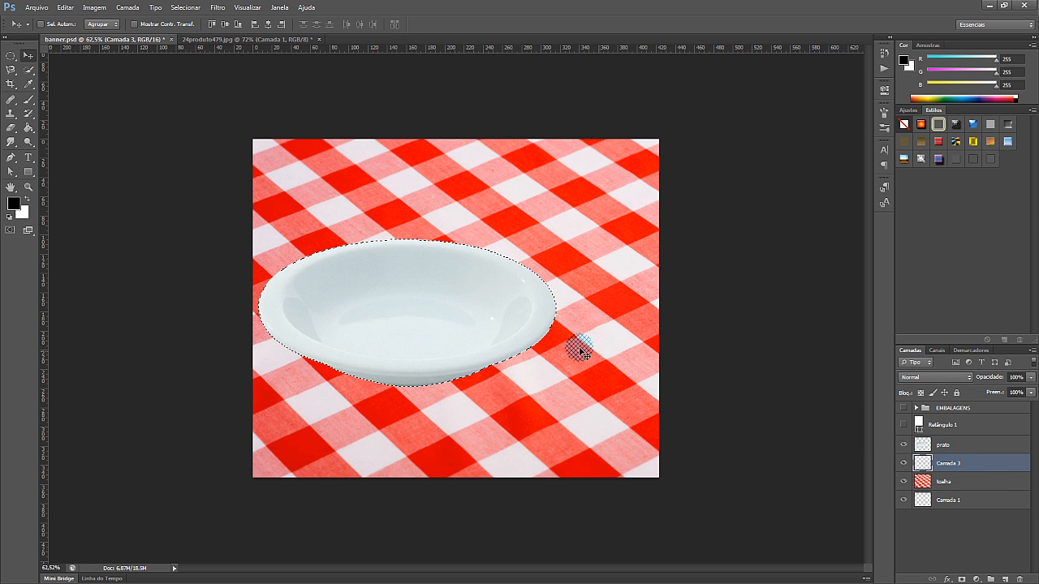
Fill the plate-shaped selection with black on the layer below prato using the Paint Bucket, and deselect
click(29, 128)
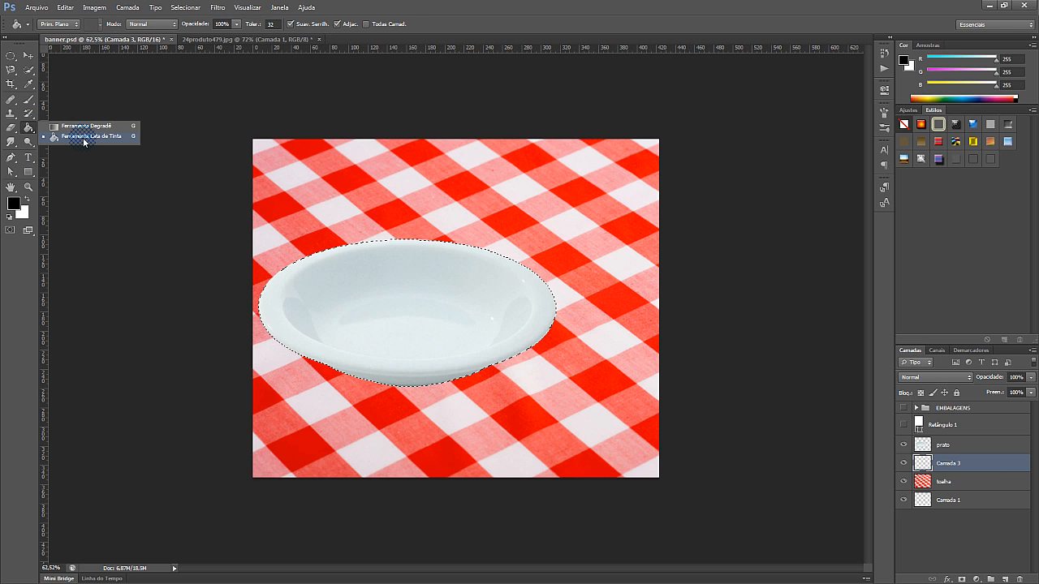
click(84, 137)
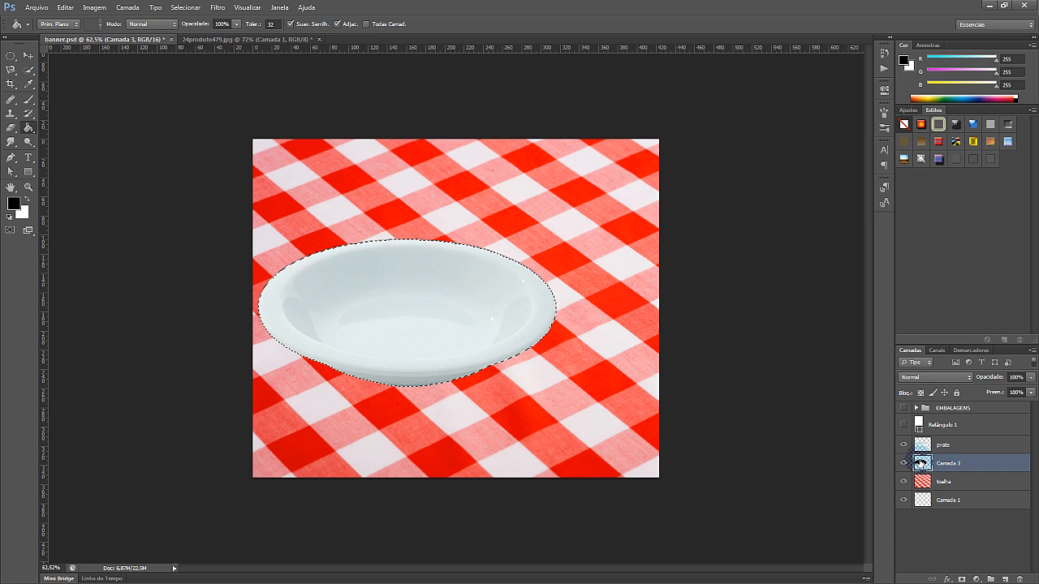
click(904, 446)
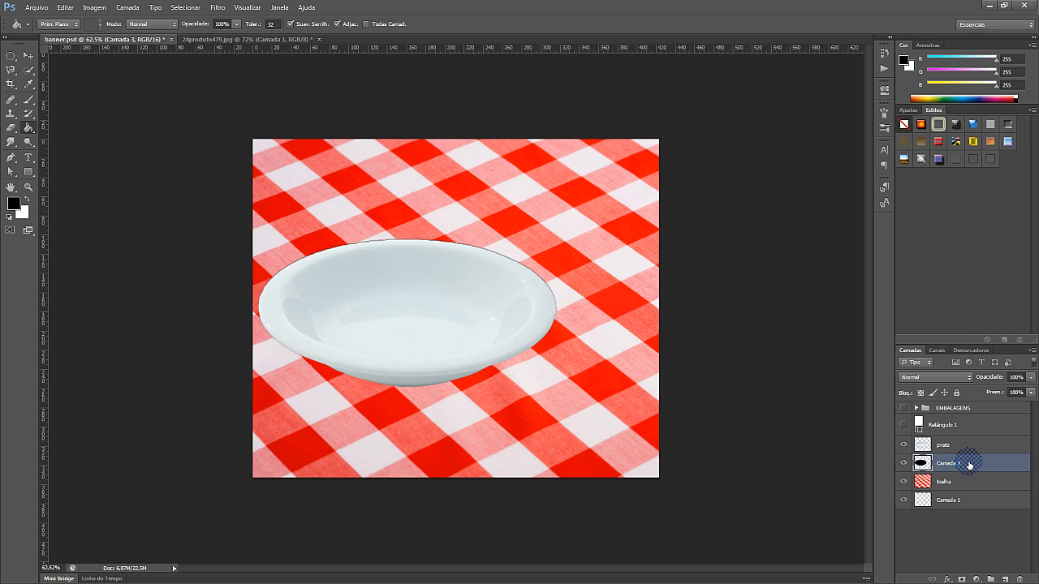
Free-transform the black plate shape to about 102.6% width and 102.75% height, and nudge it about 6 px right and 5 px down
key(ctrl+t)
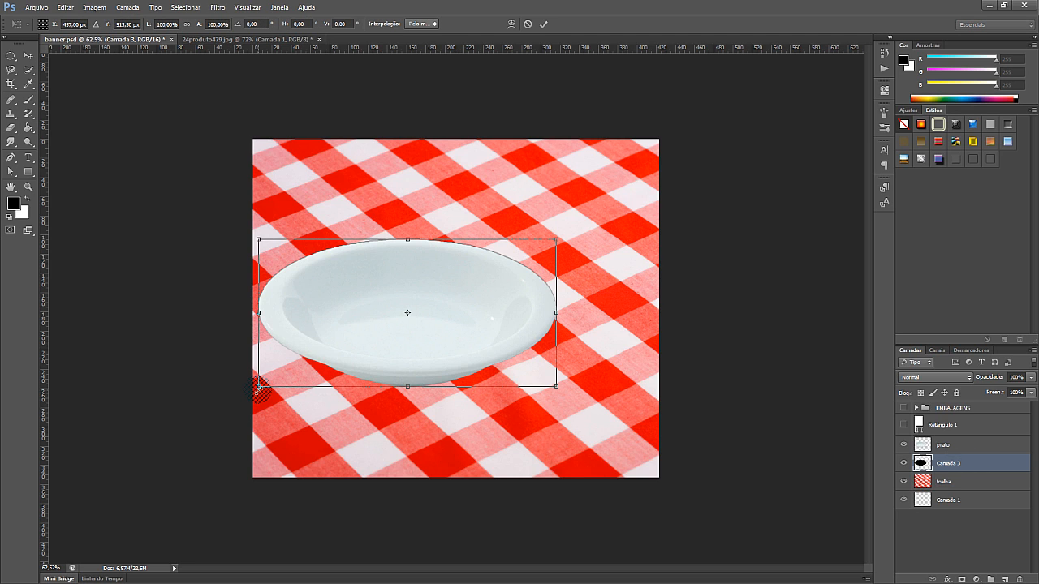
drag(258, 386, 258, 409)
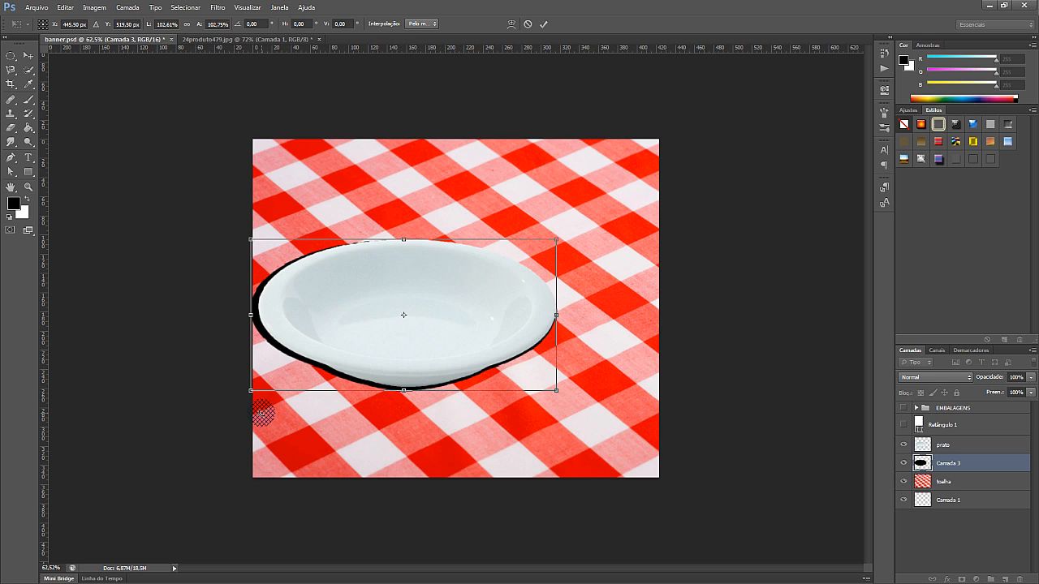
key(Right)
key(Right)
key(Right)
key(Right)
key(Right)
key(Down)
key(Down)
key(Down)
key(Down)
key(Down)
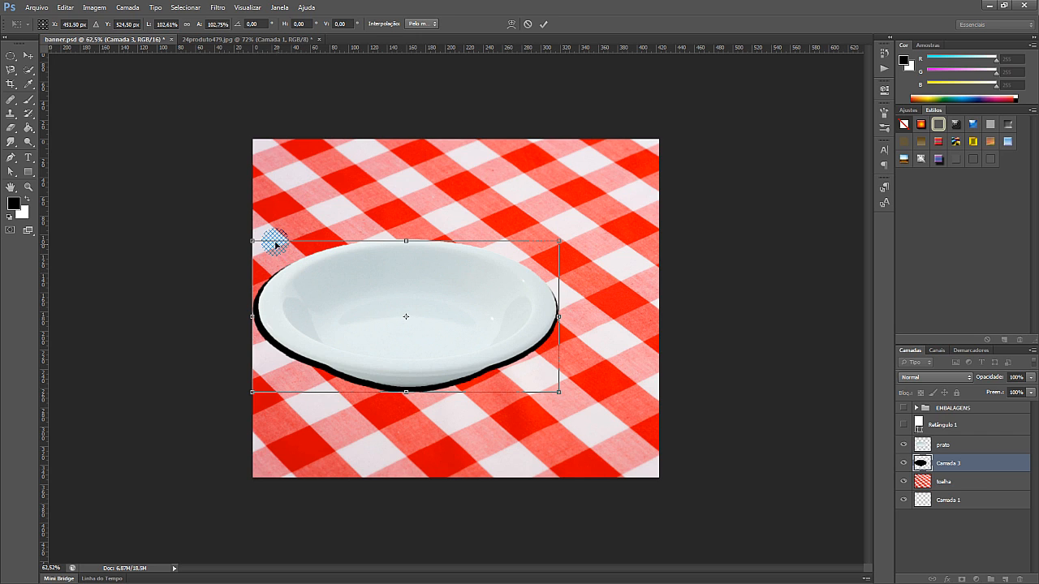
Distort the black plate shape by its upper-left and lower-right corners so it extends beyond the plate's right side, and apply the transform
drag(252, 241, 267, 233)
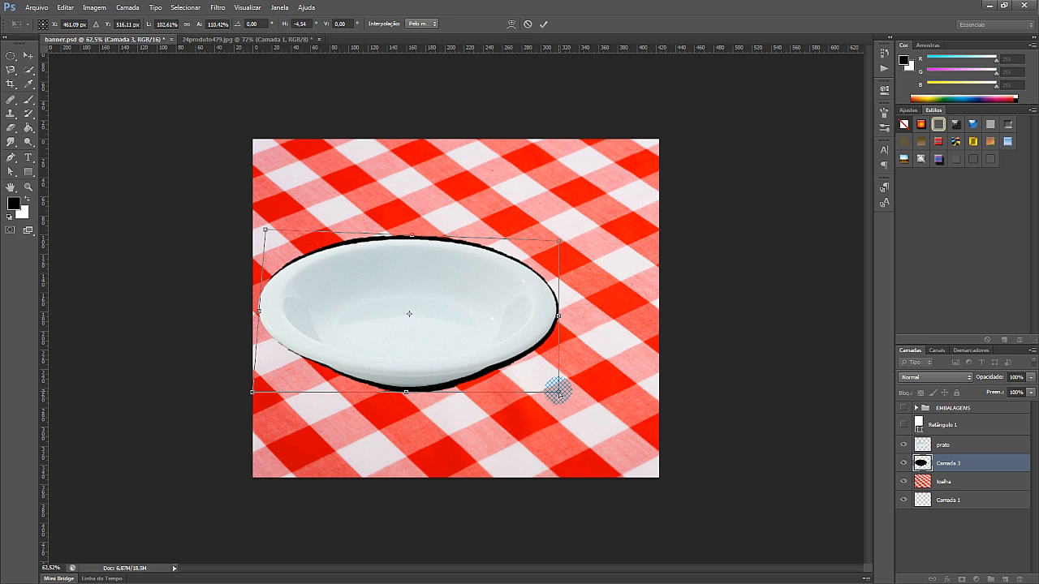
drag(555, 388, 578, 391)
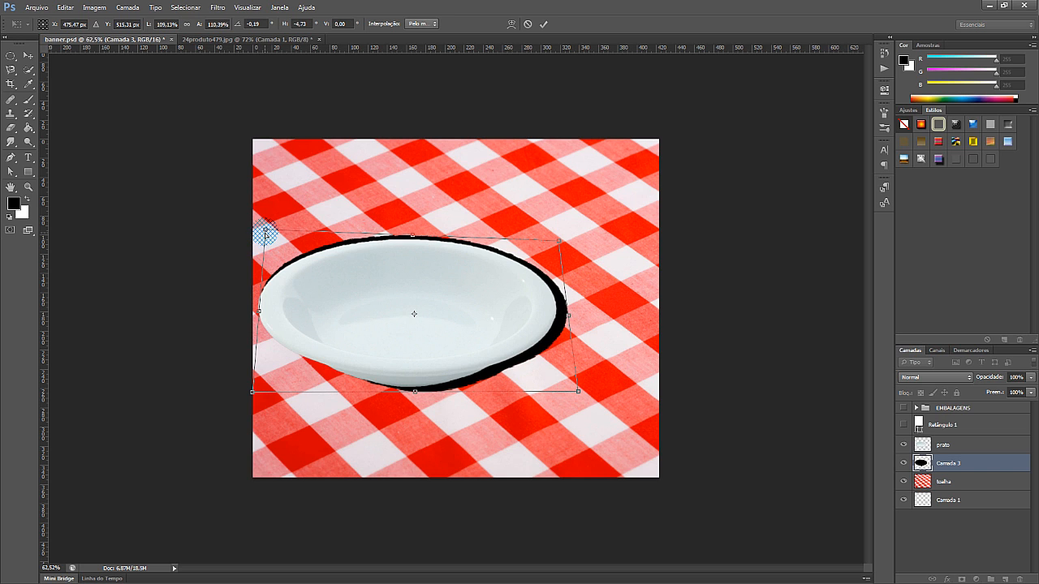
drag(265, 231, 277, 238)
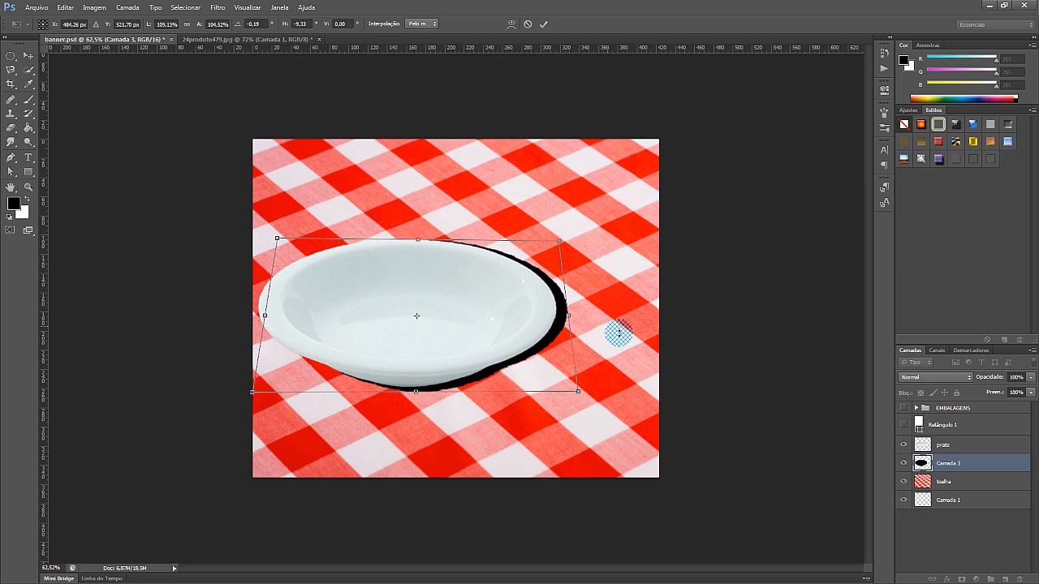
click(547, 25)
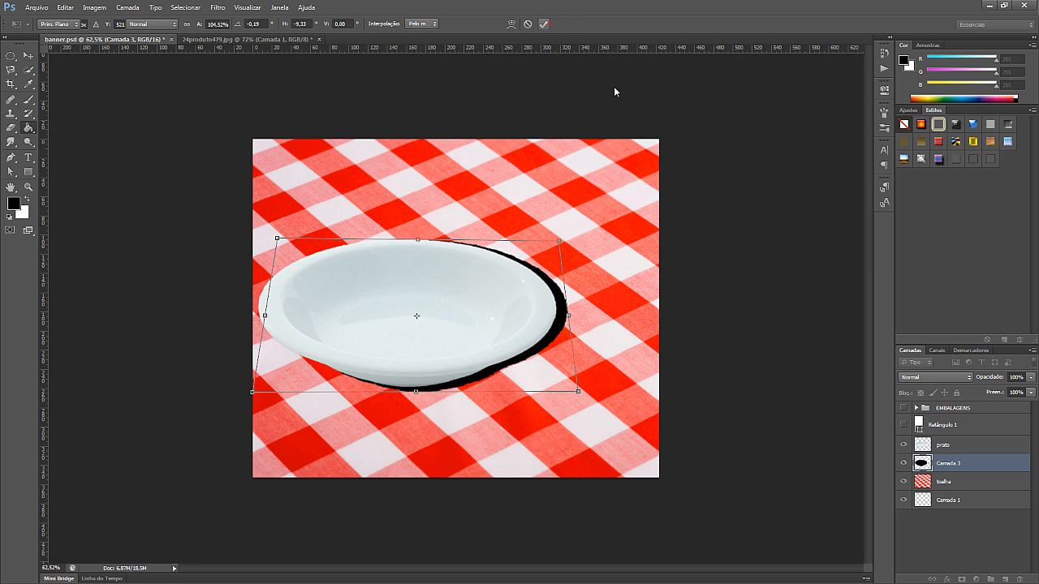
Apply a Gaussian Blur with a radius of 18.2 pixels to the black plate shape
click(214, 10)
mouse_move(315, 128)
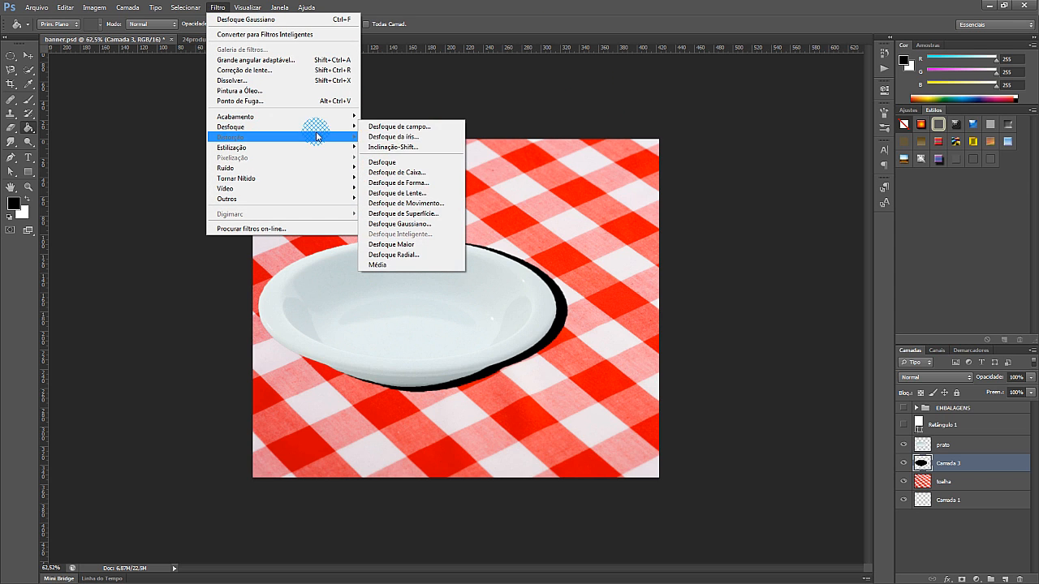
click(432, 223)
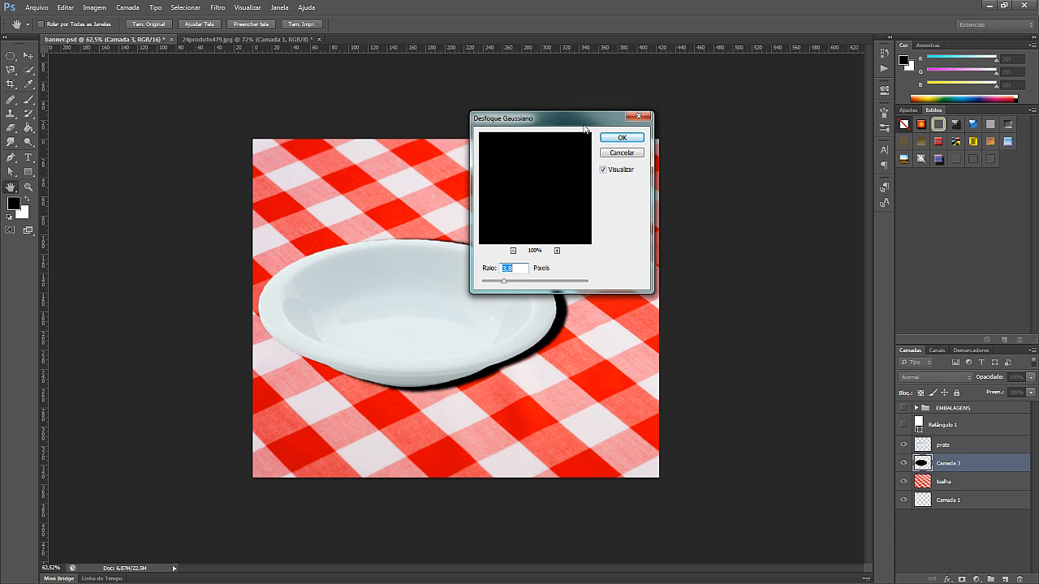
drag(556, 123, 703, 117)
drag(651, 271, 670, 275)
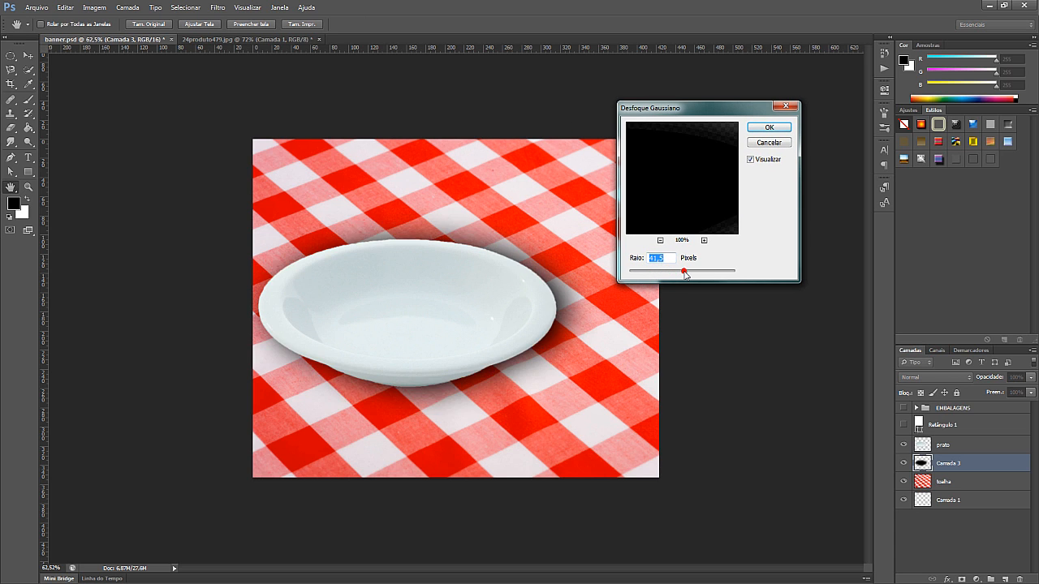
drag(663, 273, 670, 276)
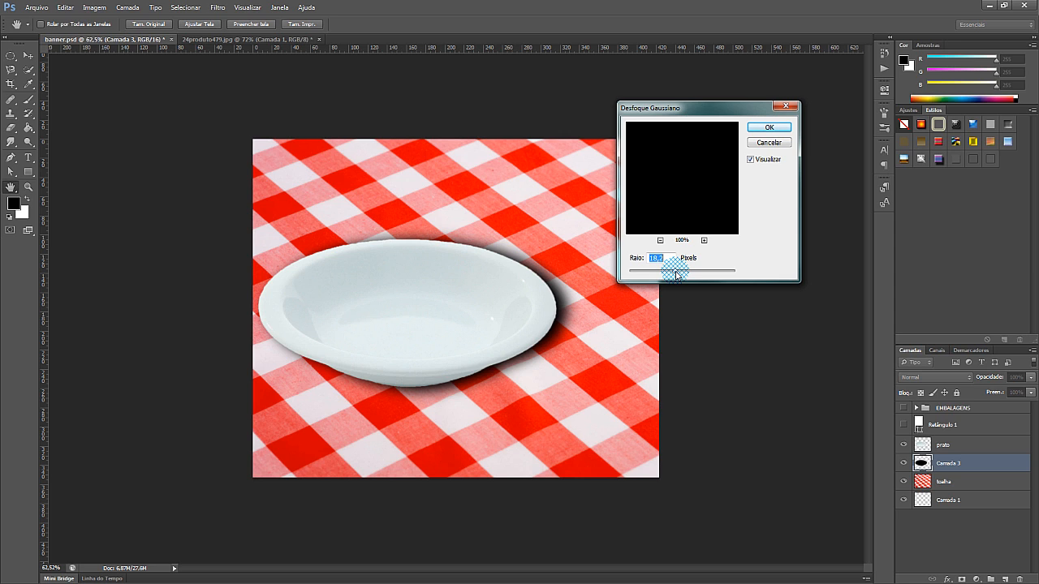
click(768, 128)
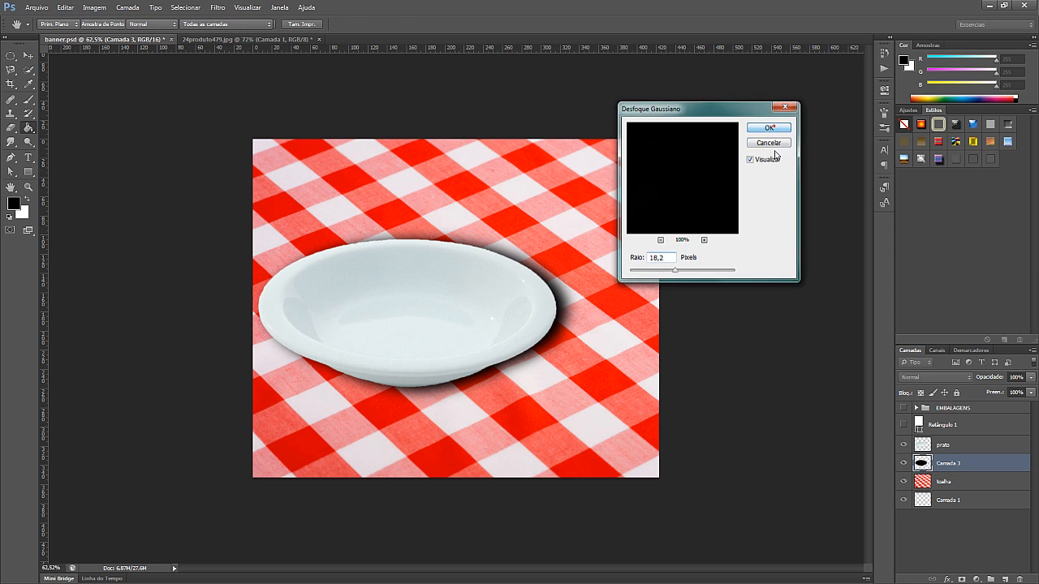
click(764, 285)
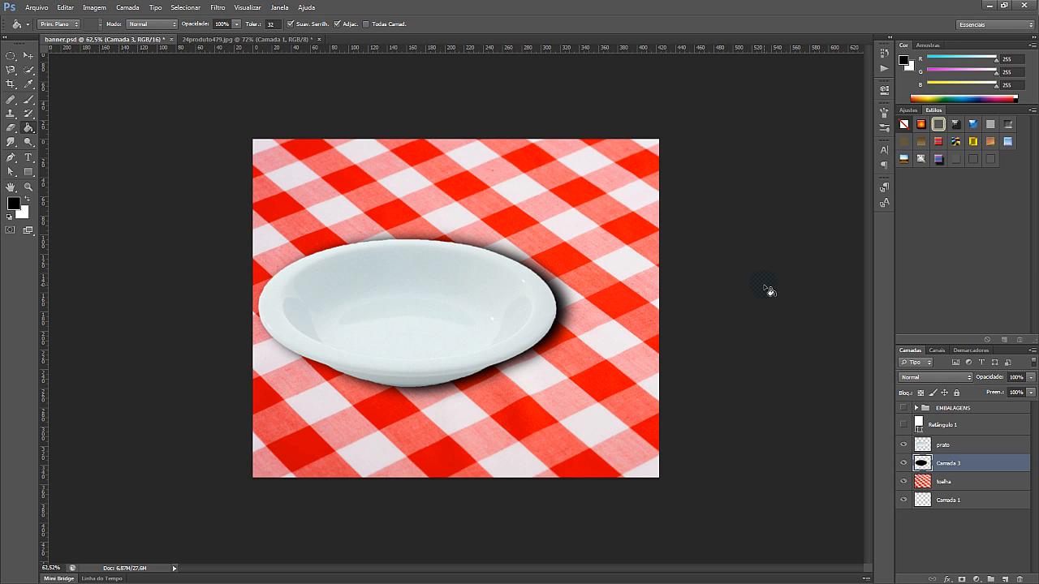
Free-transform the blurred shadow to about 97.4% width and 95.5% height, keeping its left and bottom edges in place
key(ctrl+t)
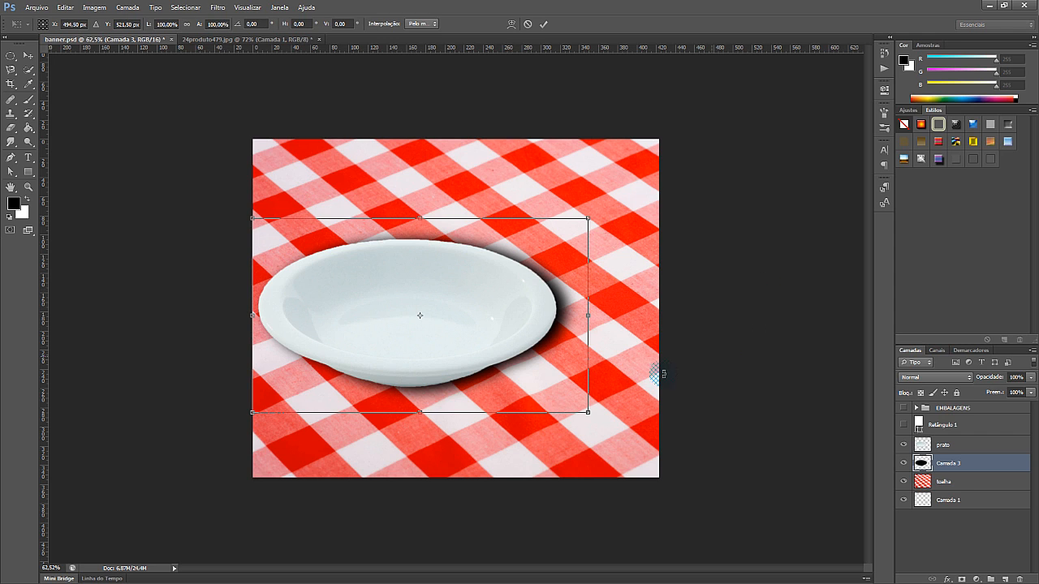
drag(586, 412, 579, 413)
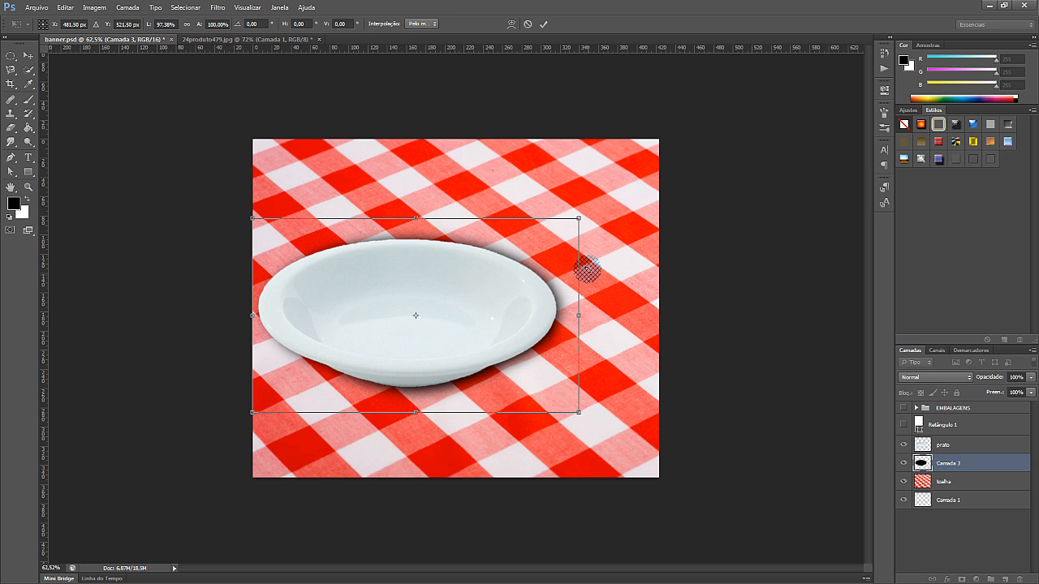
mouse_move(578, 219)
mouse_down()
mouse_move(587, 226)
mouse_move(577, 227)
mouse_up()
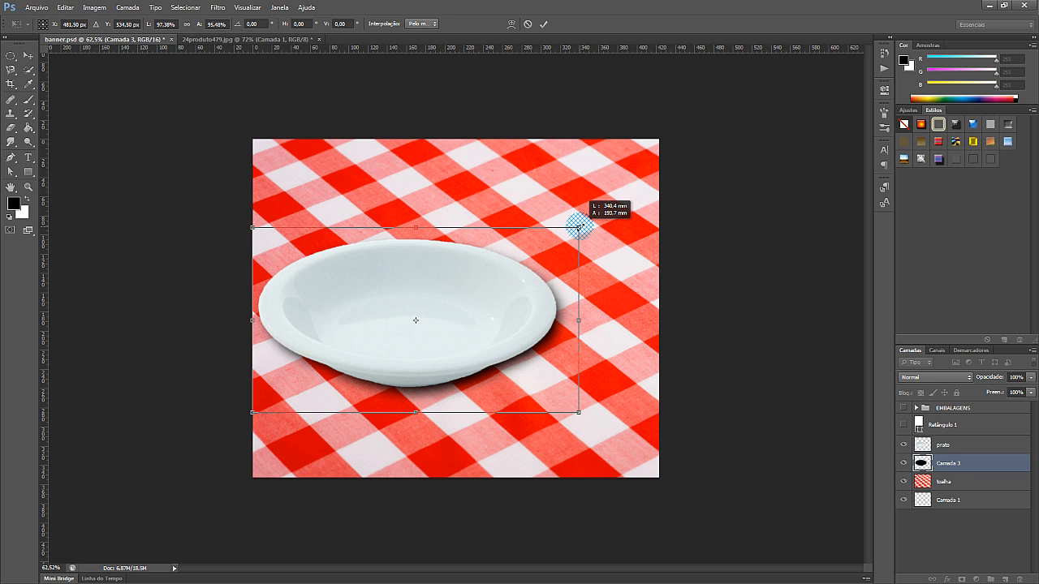
key(Return)
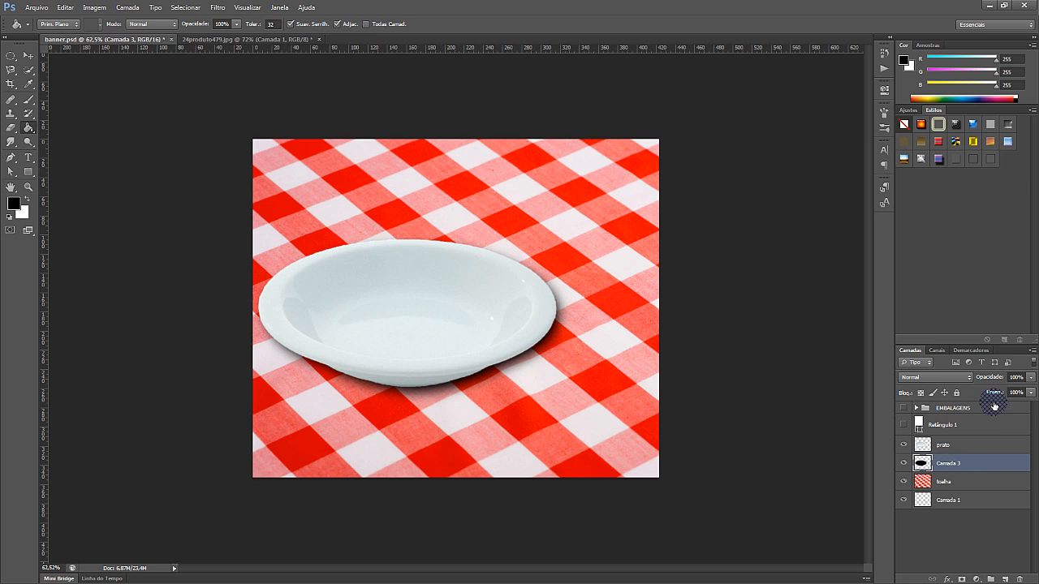
Lower the shadow layer's opacity to 71%
click(1031, 378)
drag(1007, 392, 1015, 392)
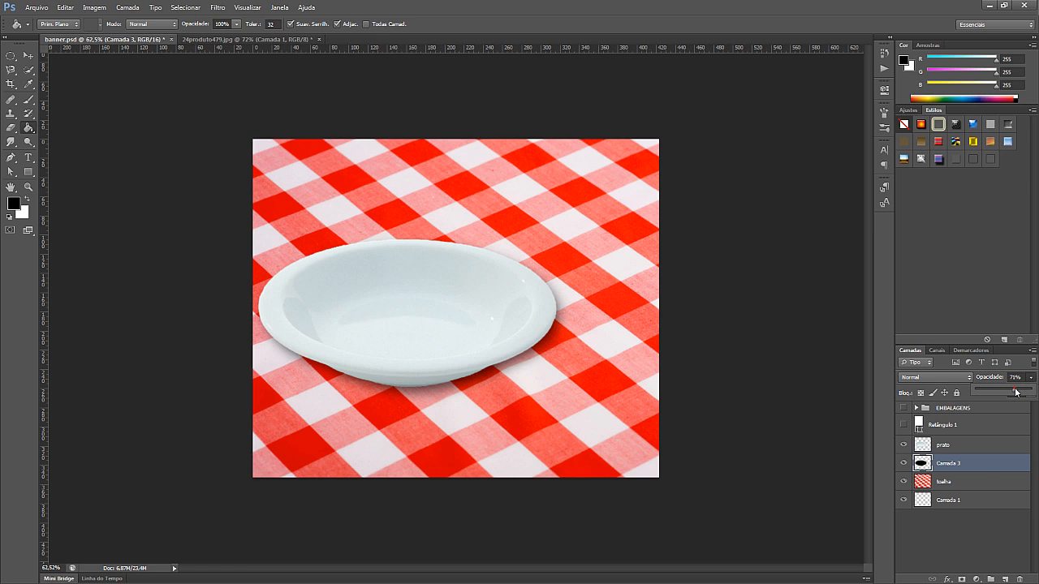
click(777, 320)
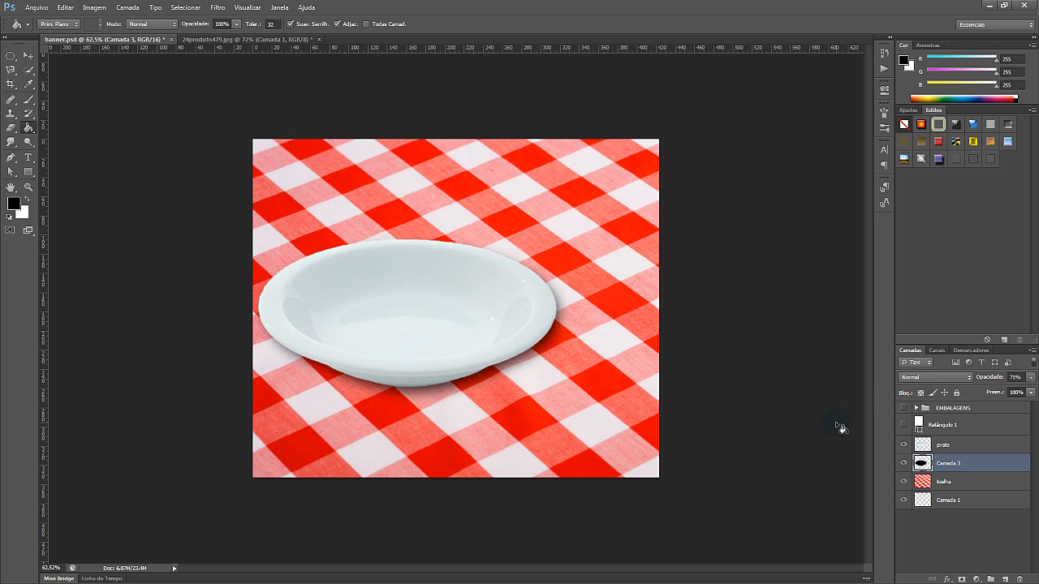
click(31, 56)
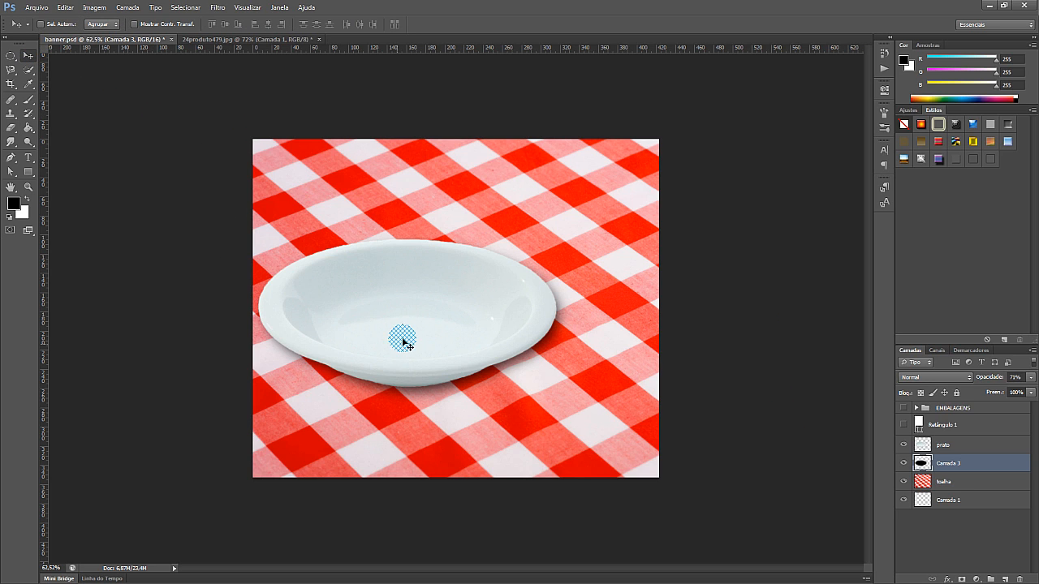
drag(403, 339, 434, 375)
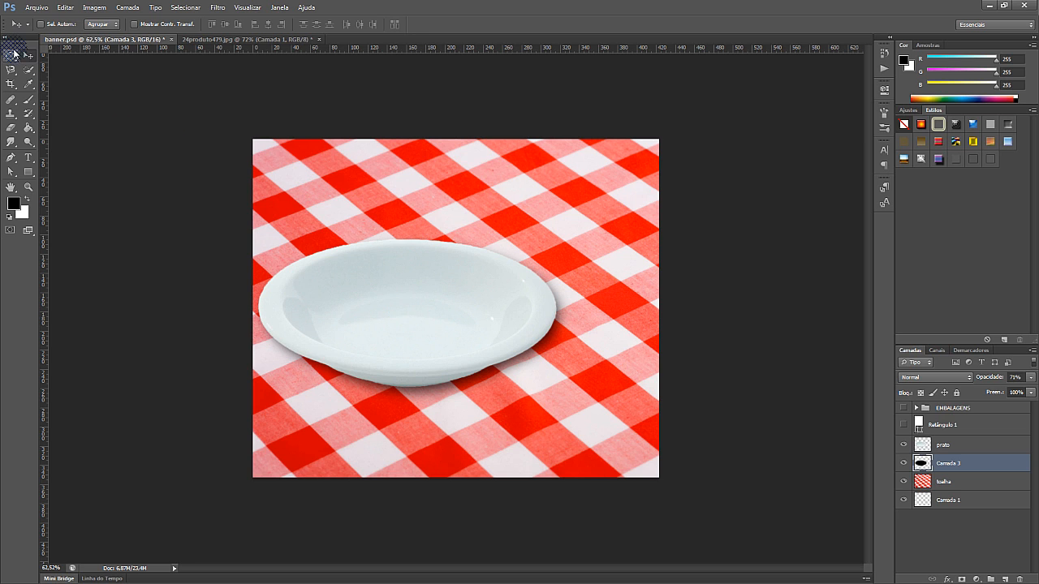
Open hot-dog-06.jpg from the Maionese Hellmanns folder and duplicate its background layer
click(35, 11)
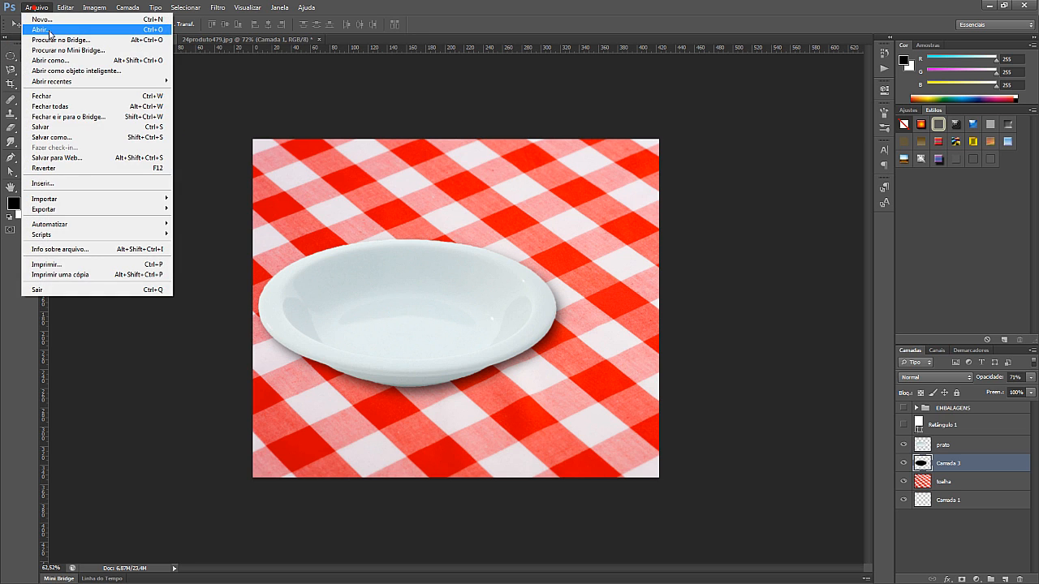
click(49, 32)
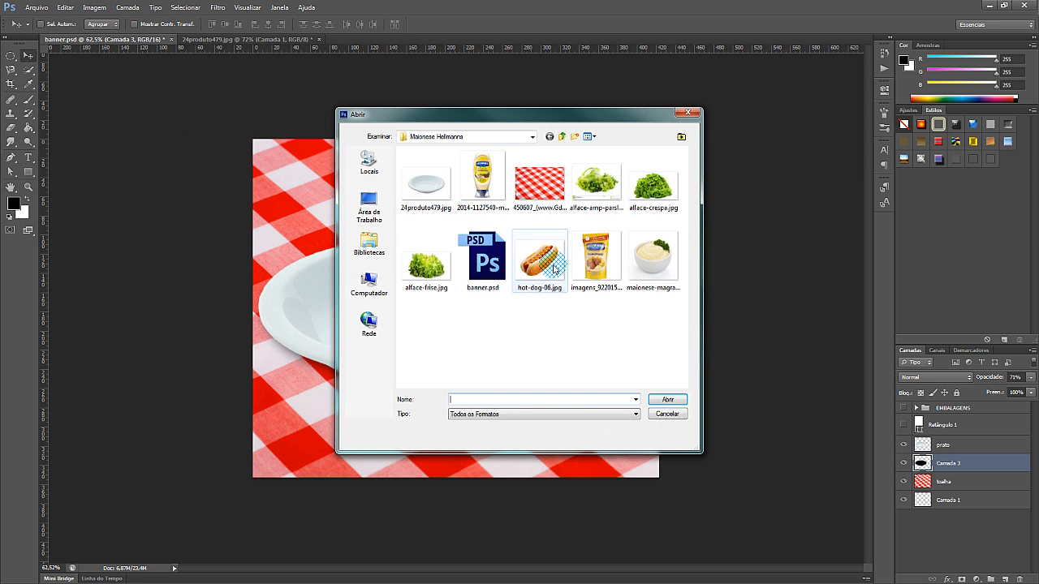
click(539, 260)
click(664, 399)
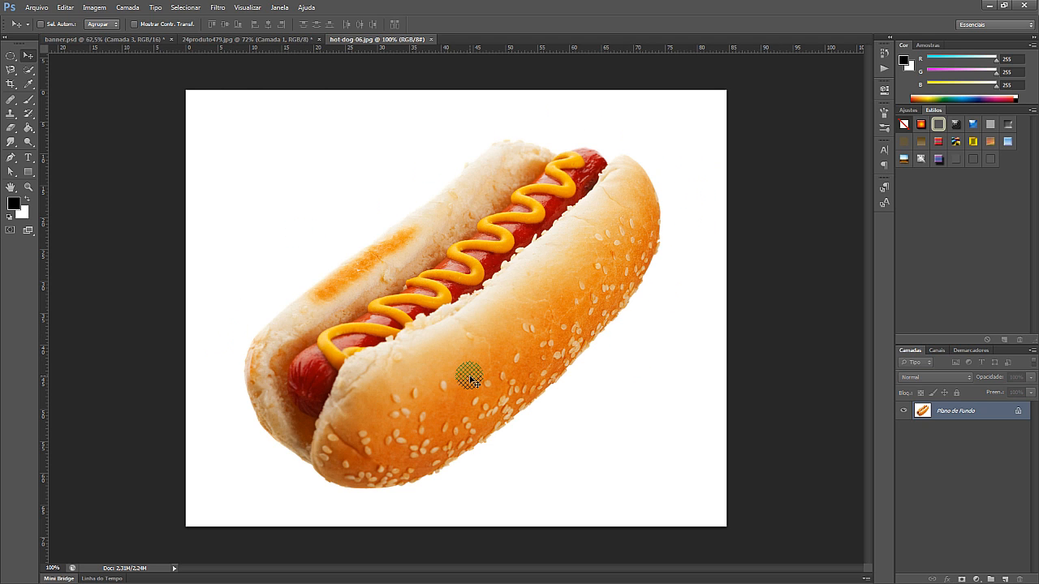
key(ctrl+j)
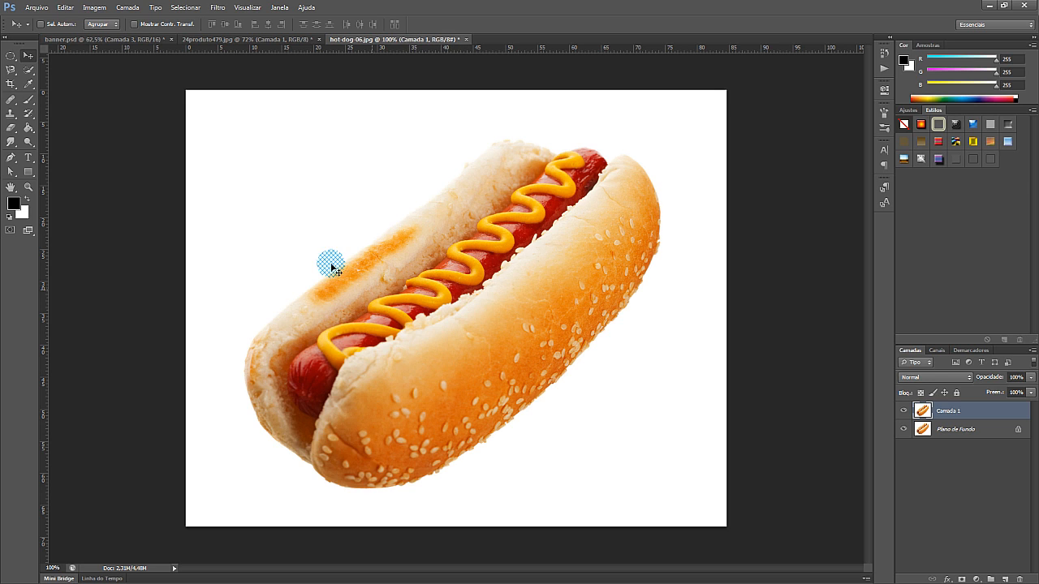
Switch to the Magic Wand, try selecting the white background around the hot dog at tolerance 32, and deselect
click(28, 70)
click(86, 70)
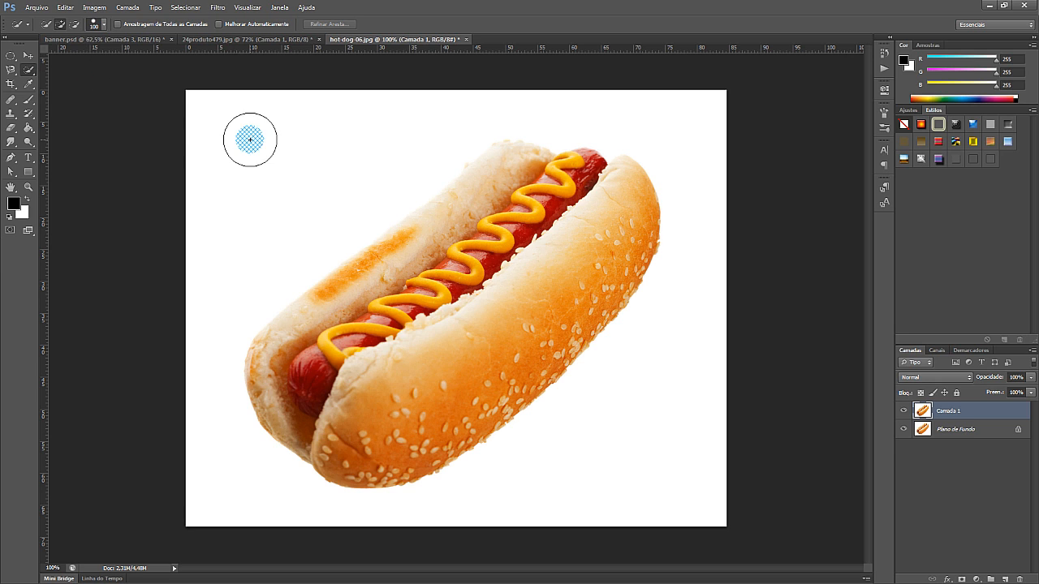
click(28, 71)
click(91, 77)
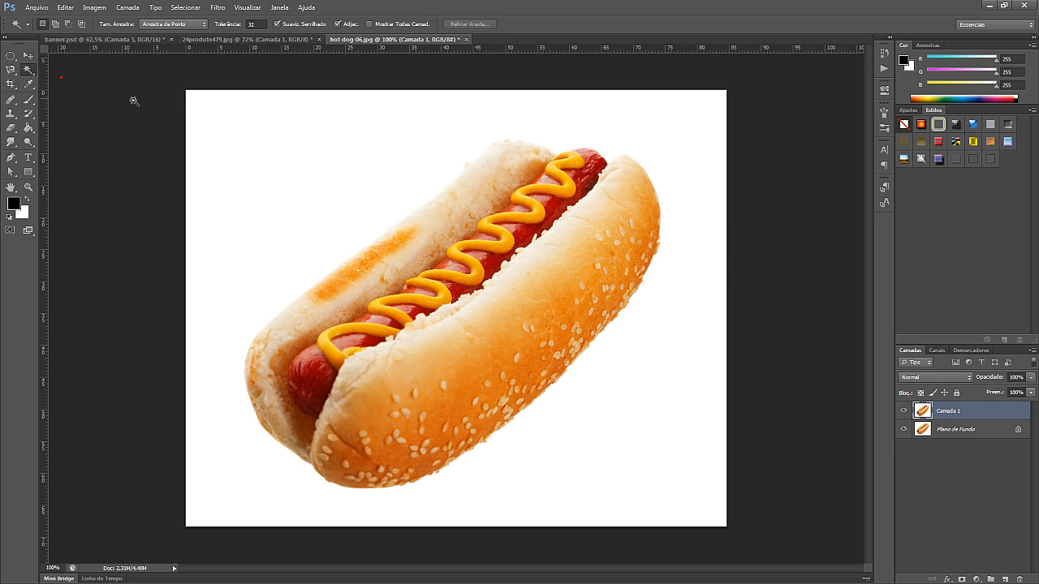
click(293, 146)
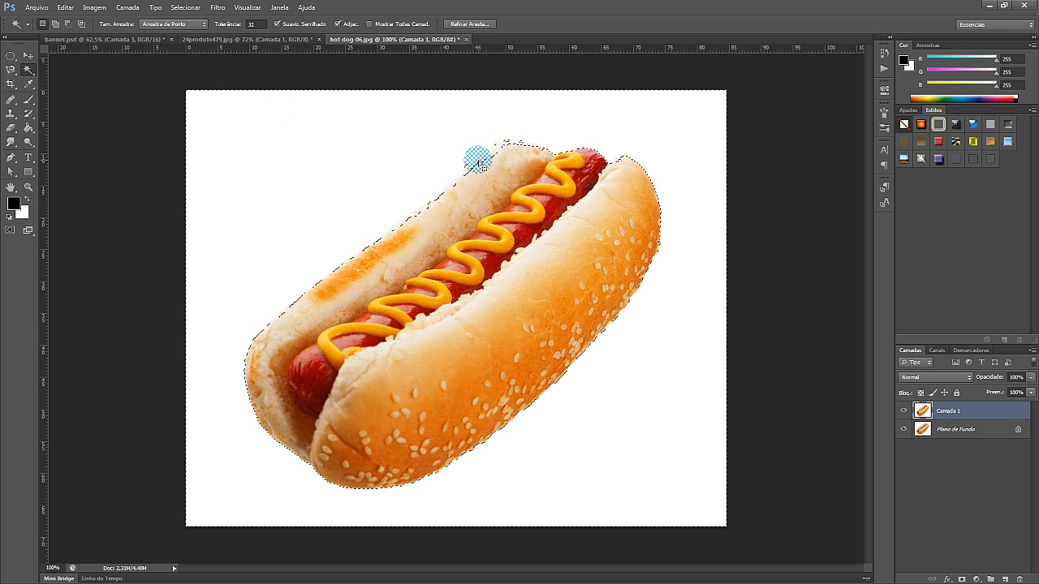
click(141, 180)
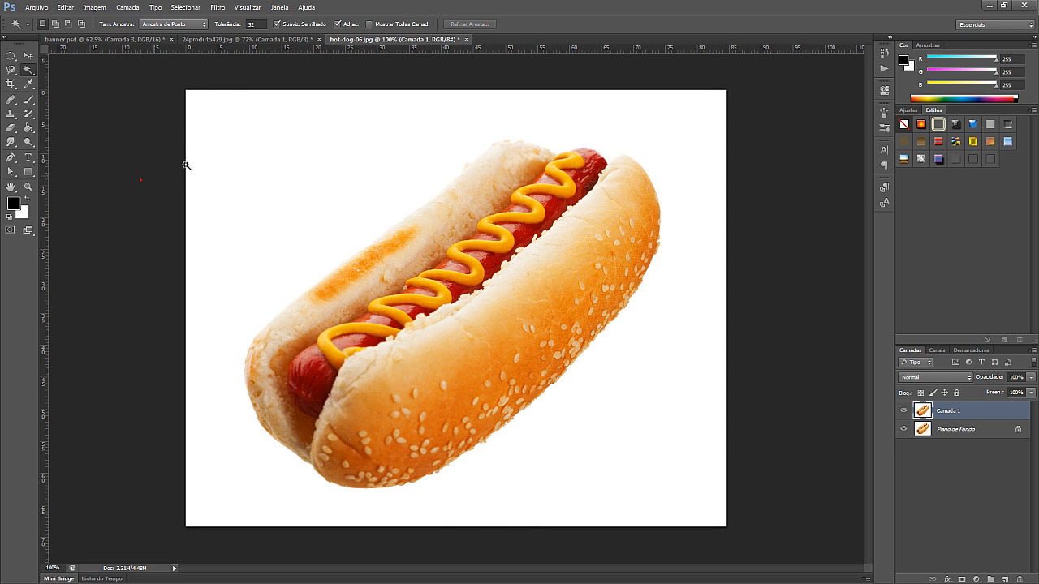
Try a Magic Wand selection of the white background at tolerance 20, inspect the outline along the bun's upper edge, and deselect
click(255, 24)
text(20)
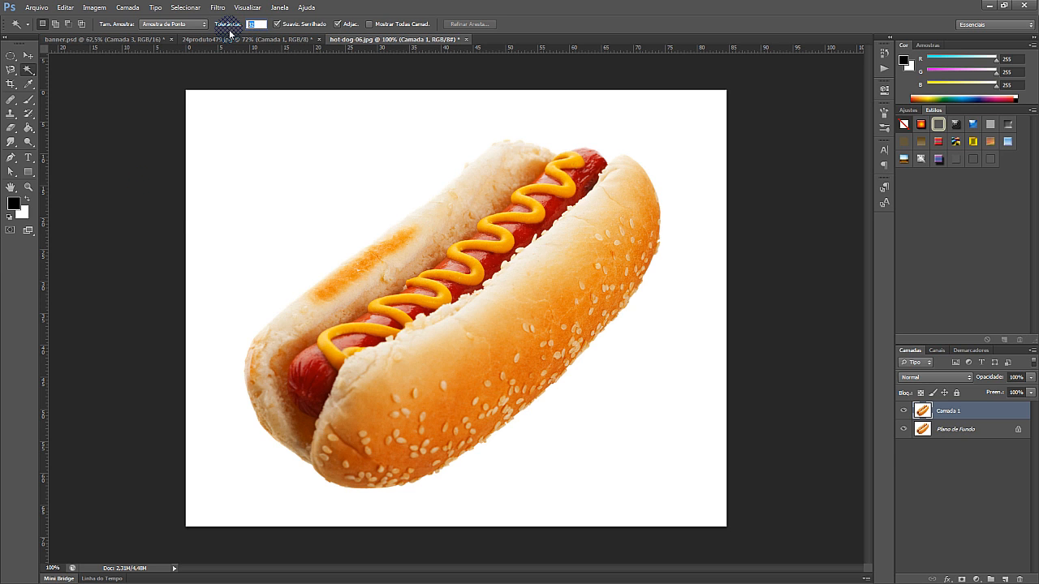
click(271, 150)
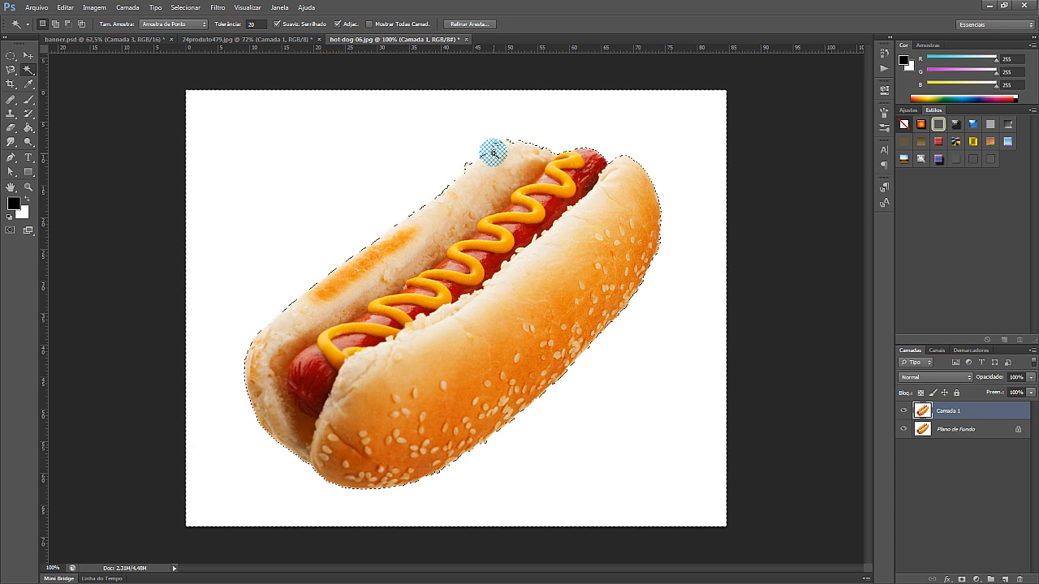
scroll(493, 152, up, 4)
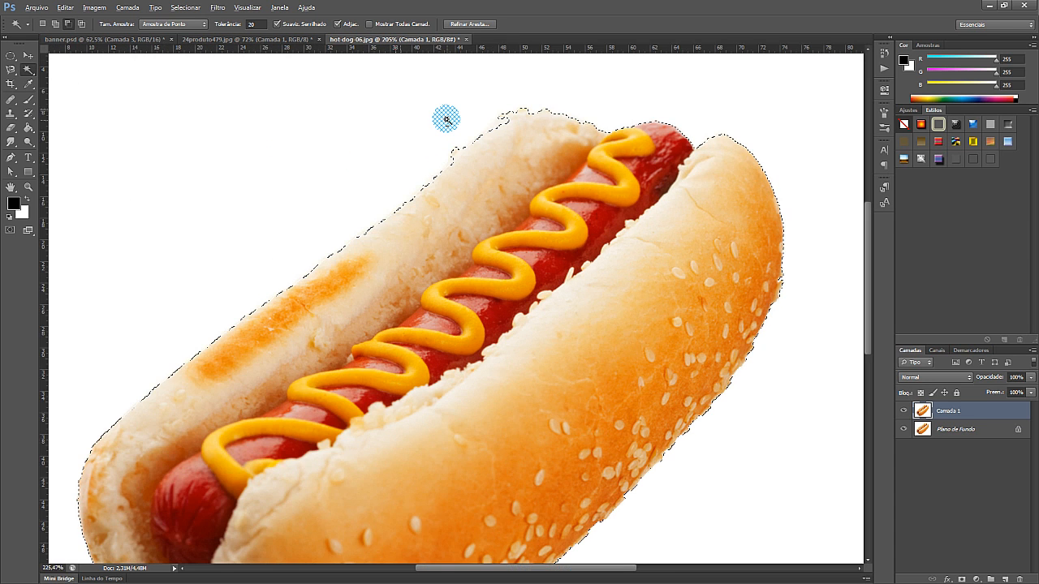
scroll(446, 120, up, 1)
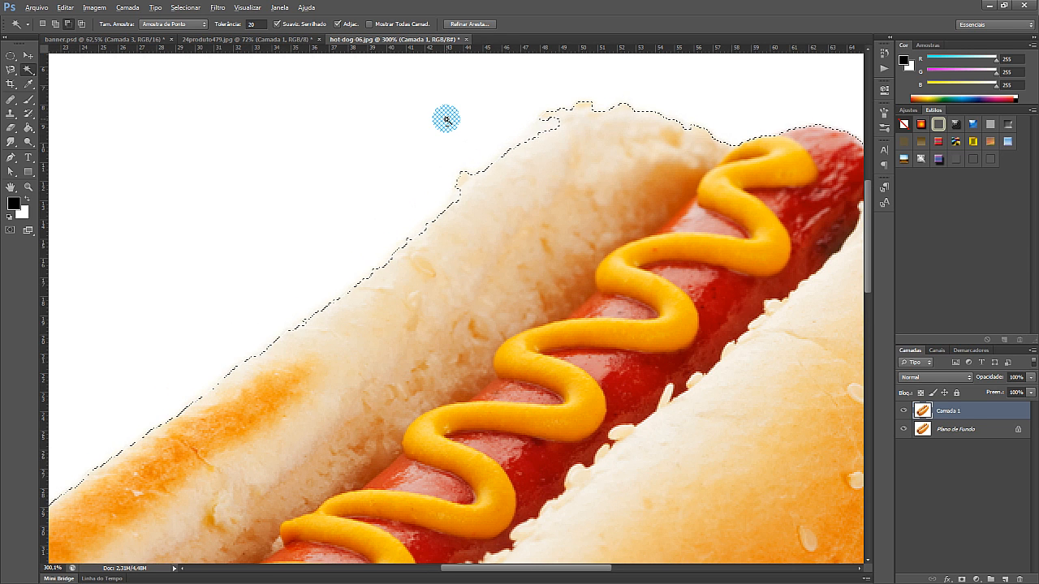
scroll(458, 136, down, 1)
scroll(461, 139, down, 1)
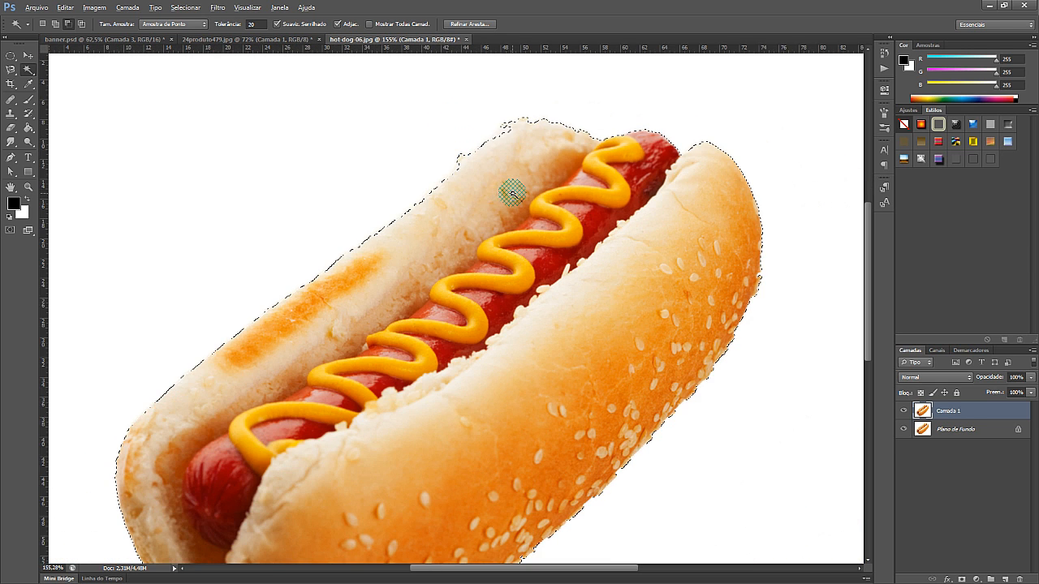
scroll(513, 193, down, 2)
click(84, 166)
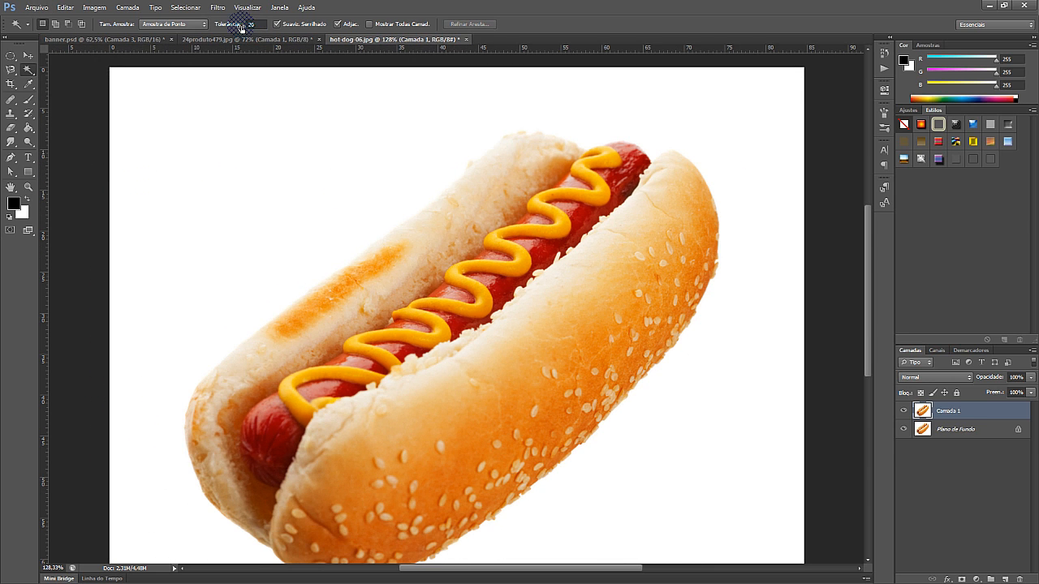
Merge the duplicated hot dog layer down into the background and set the Magic Wand tolerance to 15
key(ctrl+e)
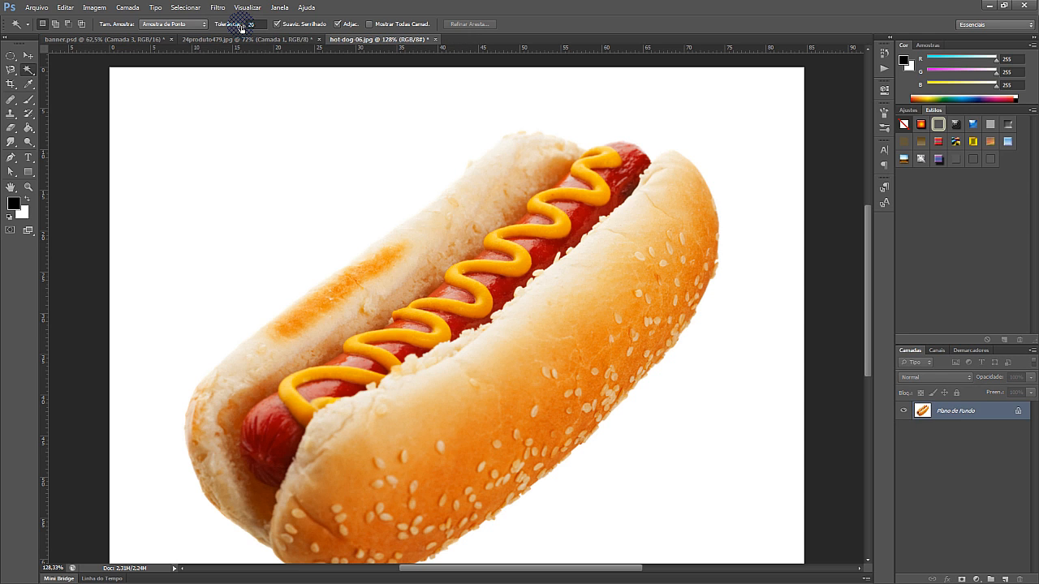
click(240, 28)
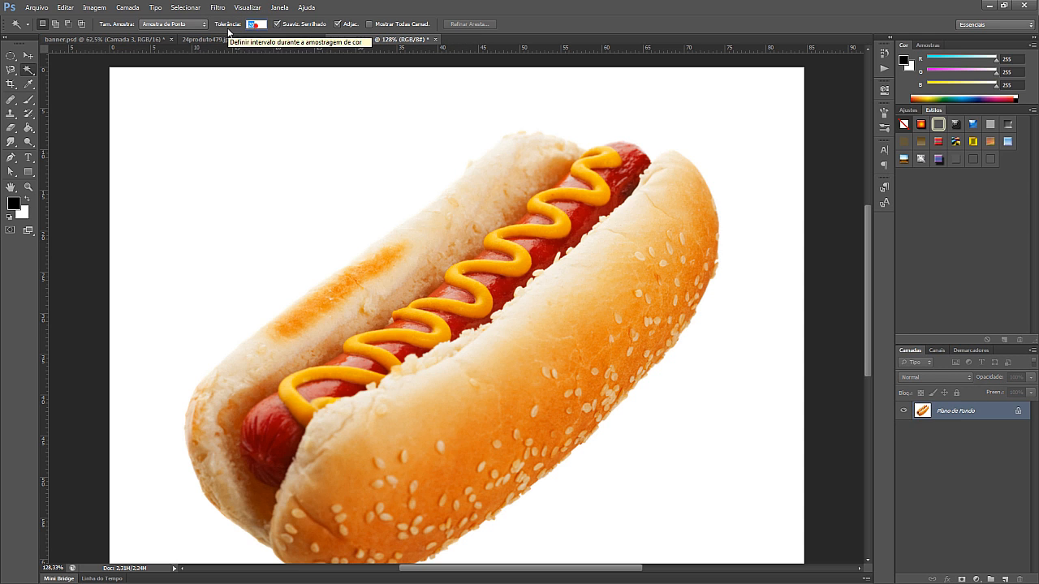
text(15)
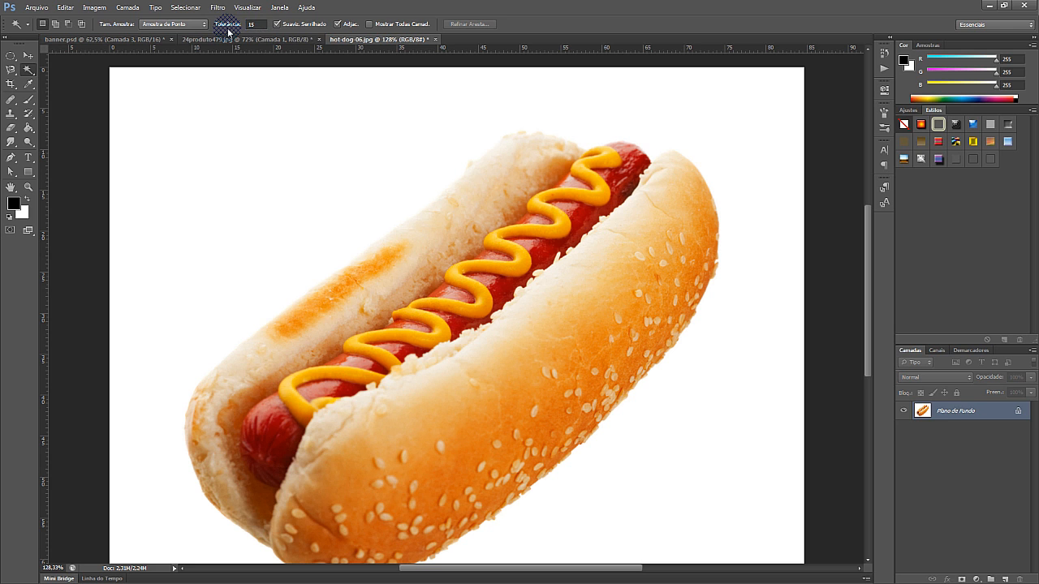
Select the white background around the hot dog with the Magic Wand, check the outline, and invert the selection
click(300, 96)
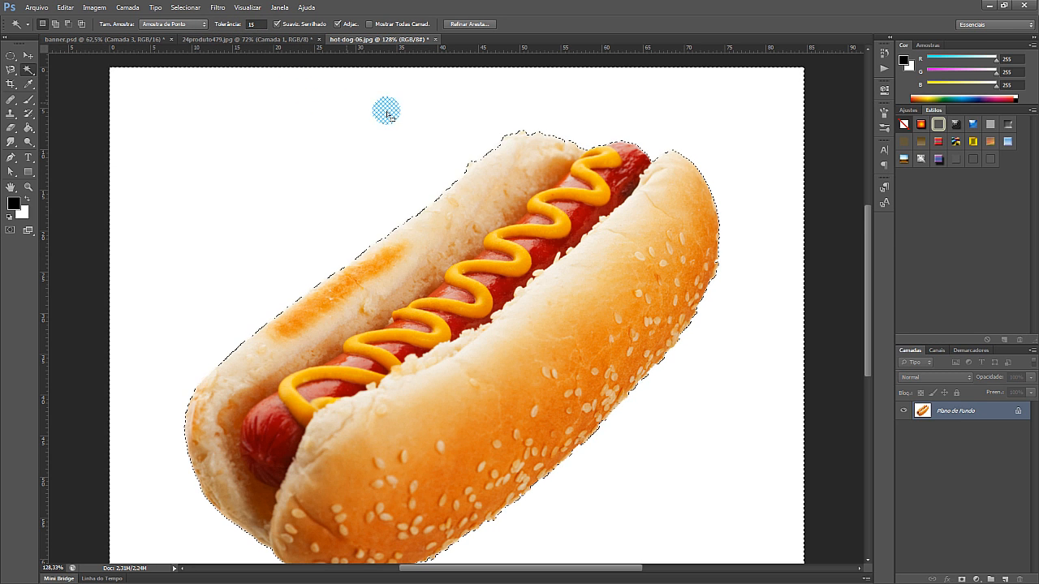
scroll(438, 116, down, 3)
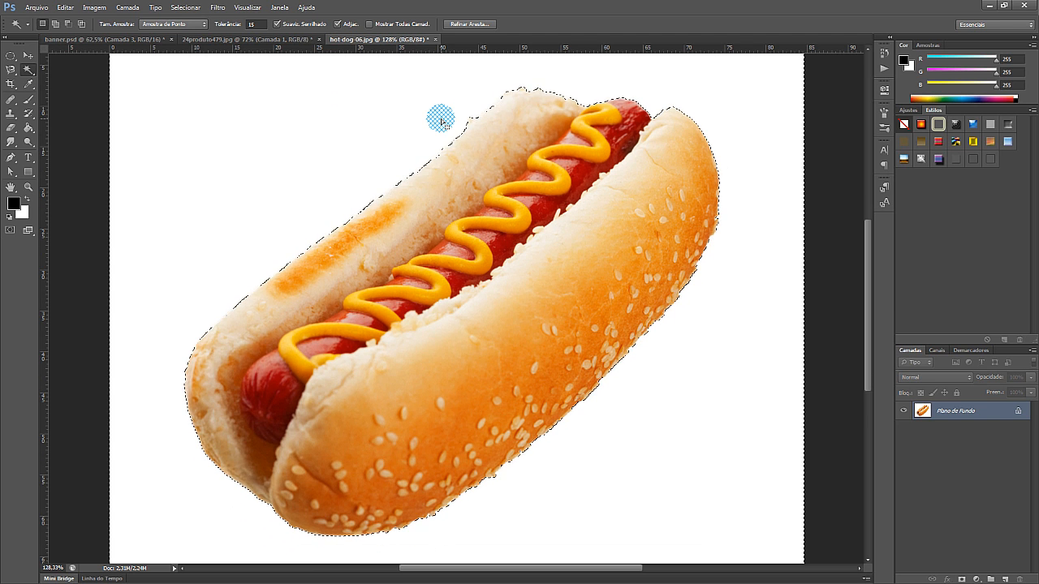
scroll(441, 122, up, 3)
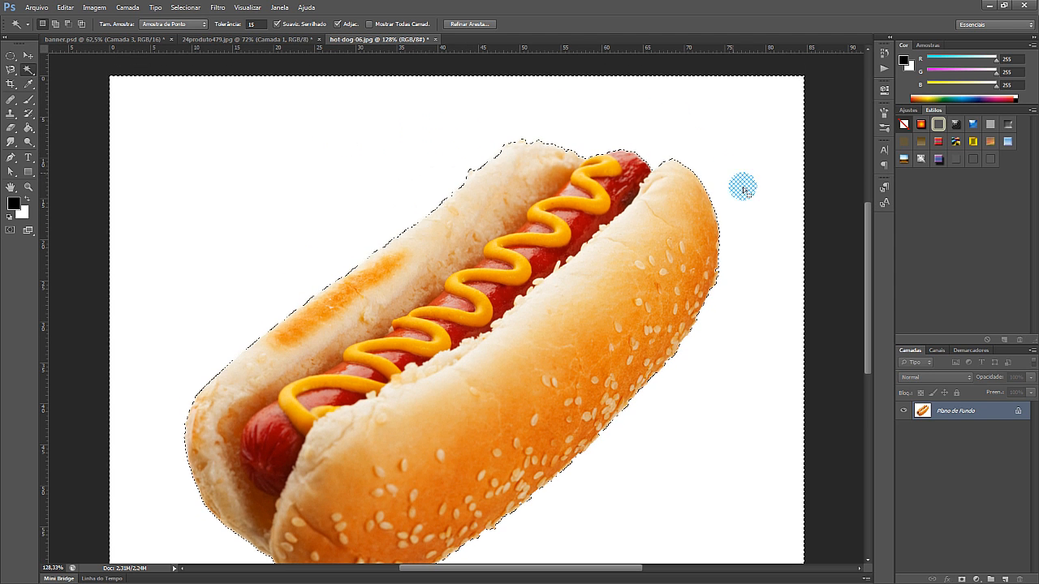
scroll(579, 302, down, 1)
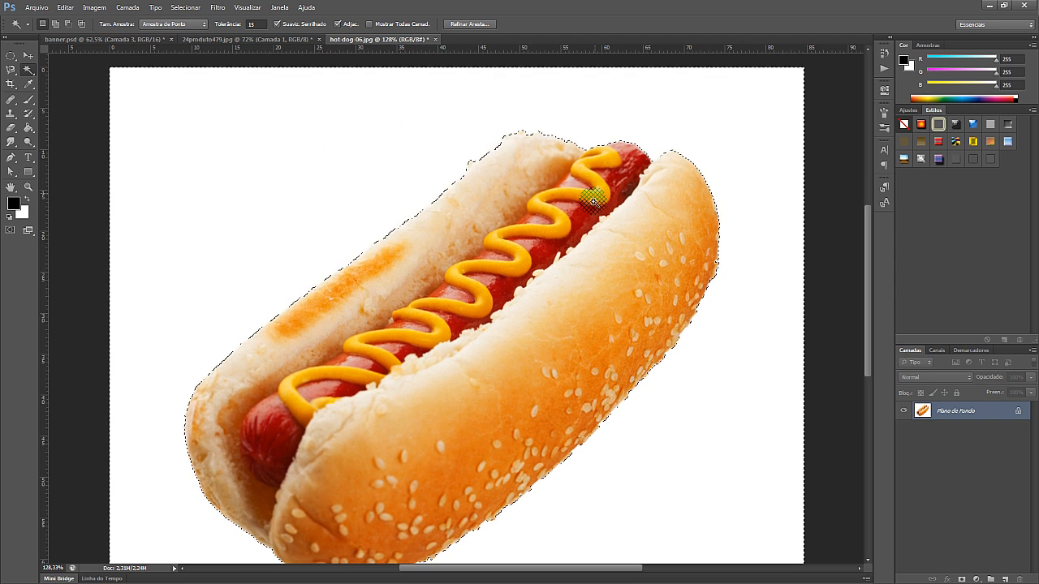
scroll(585, 198, down, 3)
right_click(582, 152)
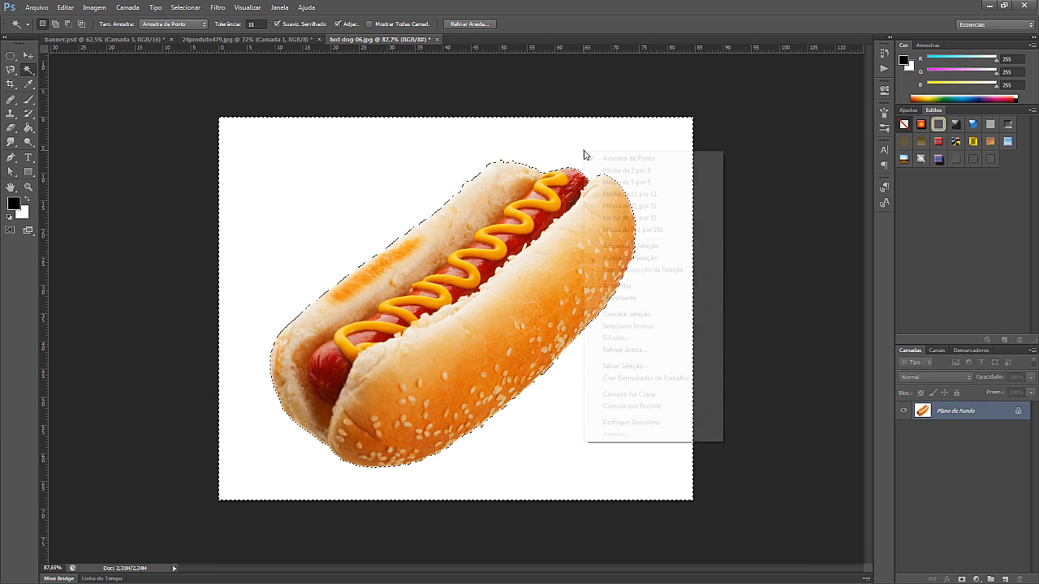
click(629, 327)
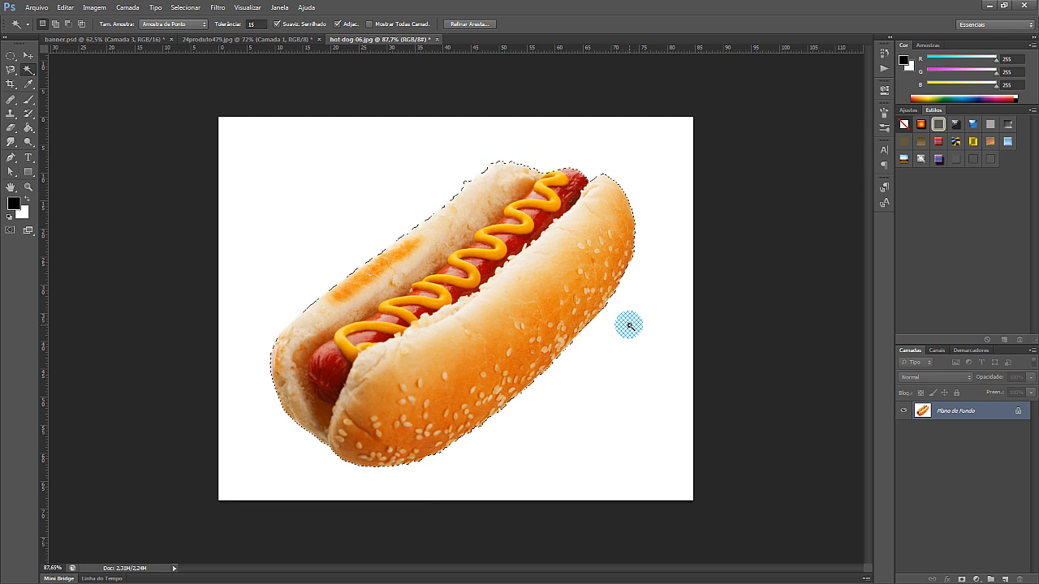
Move the selected hot dog into banner.psd and rename its new layer lanche
click(27, 55)
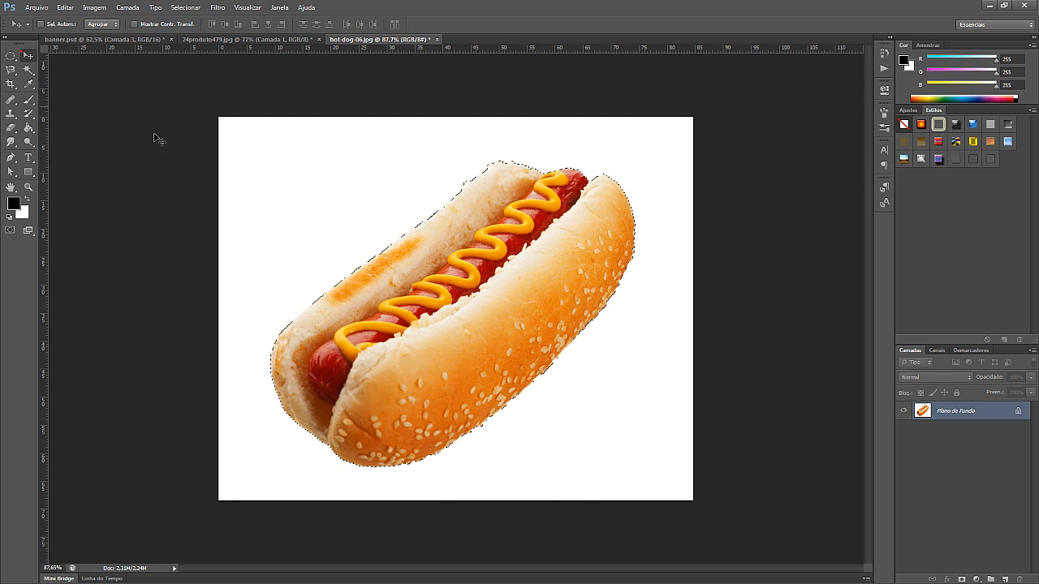
mouse_move(441, 312)
mouse_down()
mouse_move(349, 203)
mouse_move(207, 106)
mouse_move(154, 41)
mouse_move(420, 302)
mouse_up()
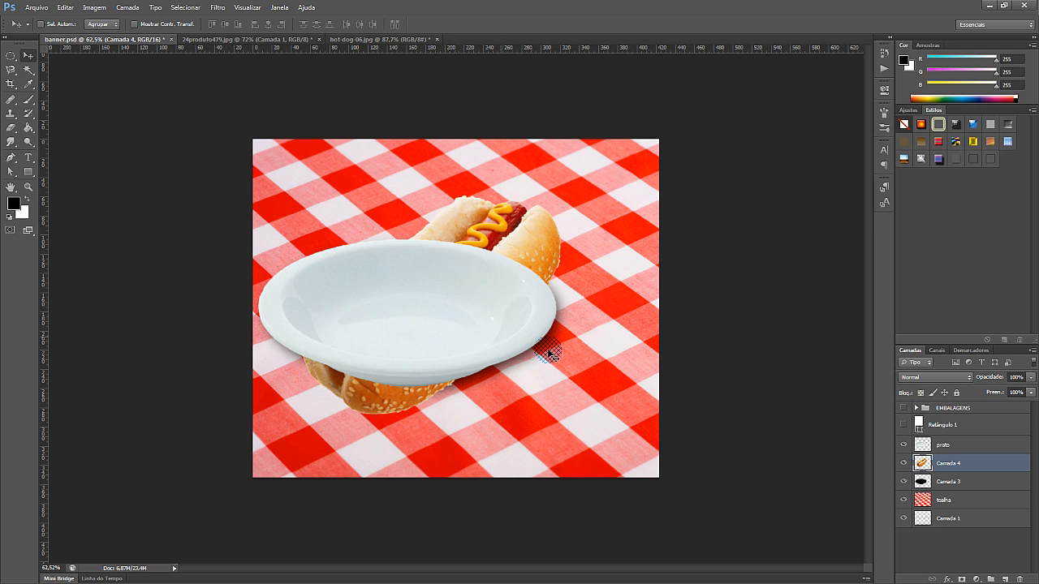
drag(936, 466, 938, 468)
double_click(943, 465)
text(he)
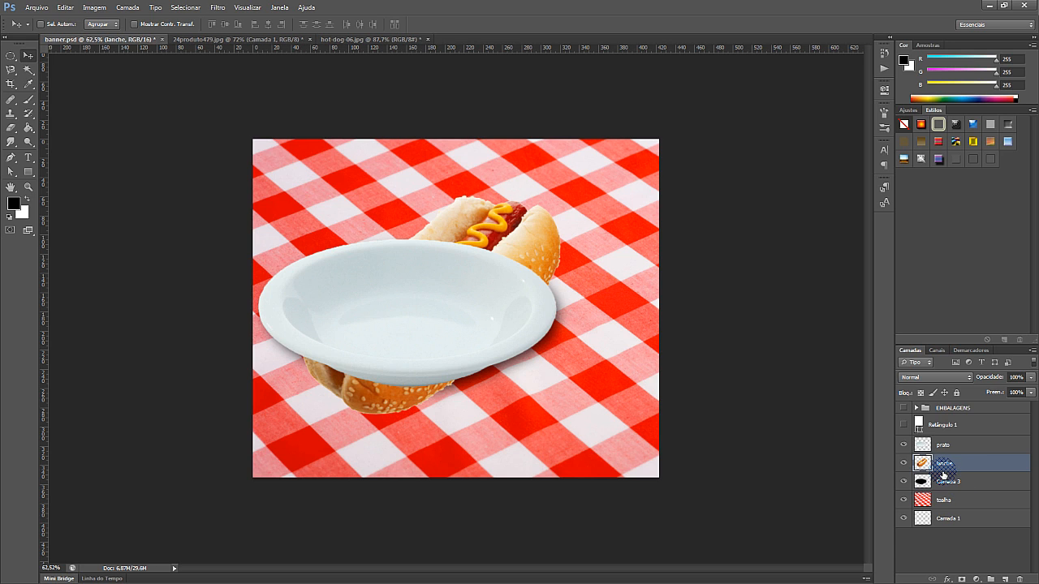
Place the lanche layer above prato and scale the hot dog down with Free Transform so it sits on the plate
drag(942, 459, 943, 437)
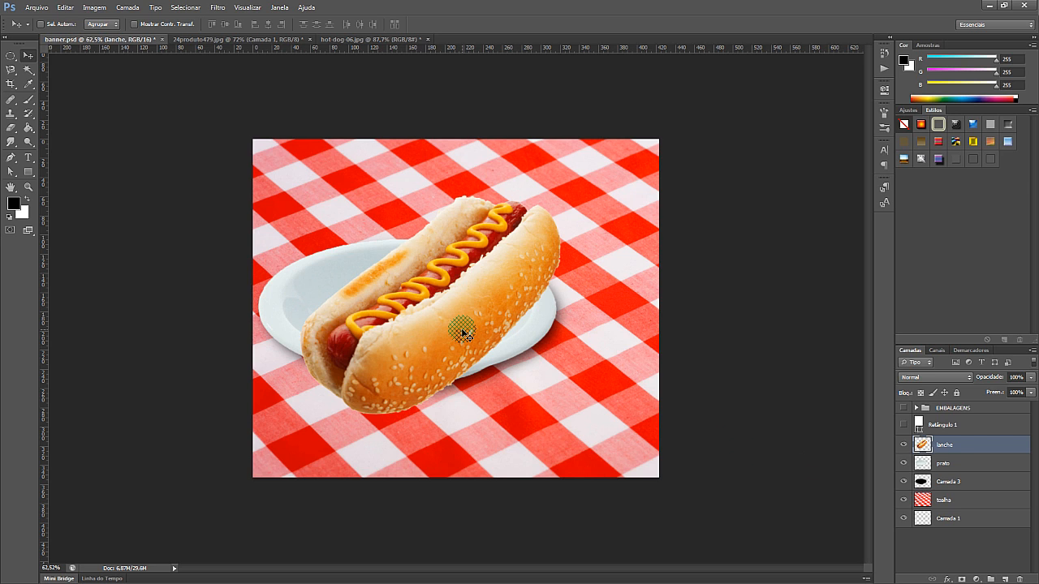
key(ctrl+t)
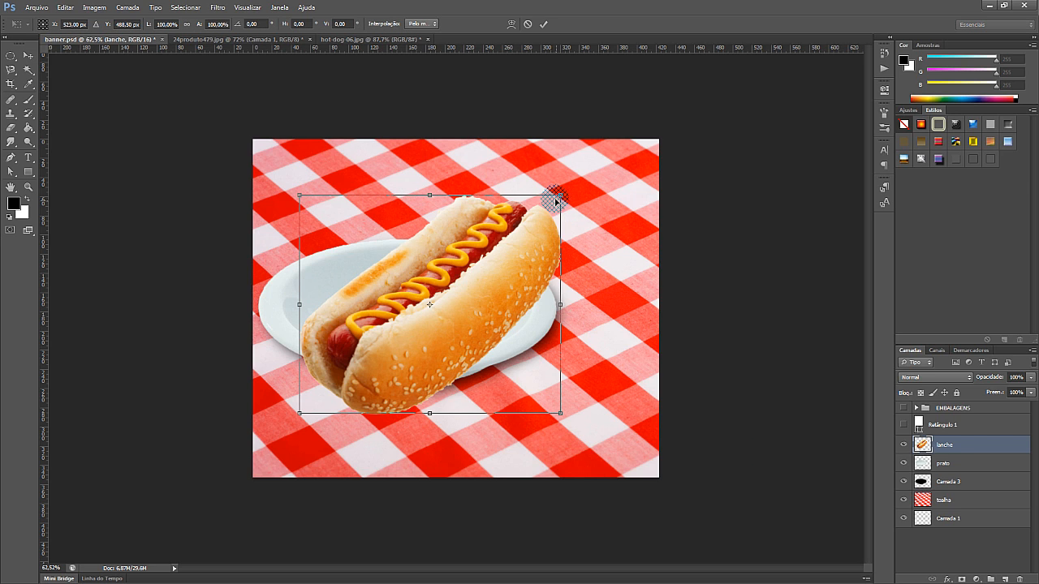
drag(545, 200, 507, 240)
drag(457, 302, 451, 273)
key(Return)
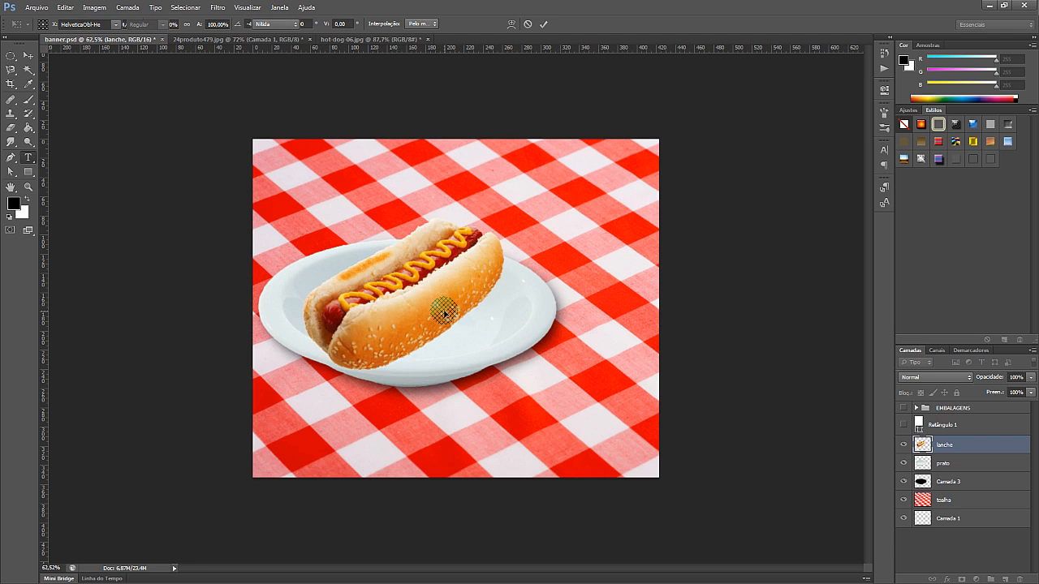
Fine-tune the hot dog's position on the plate with the Move tool
key(t)
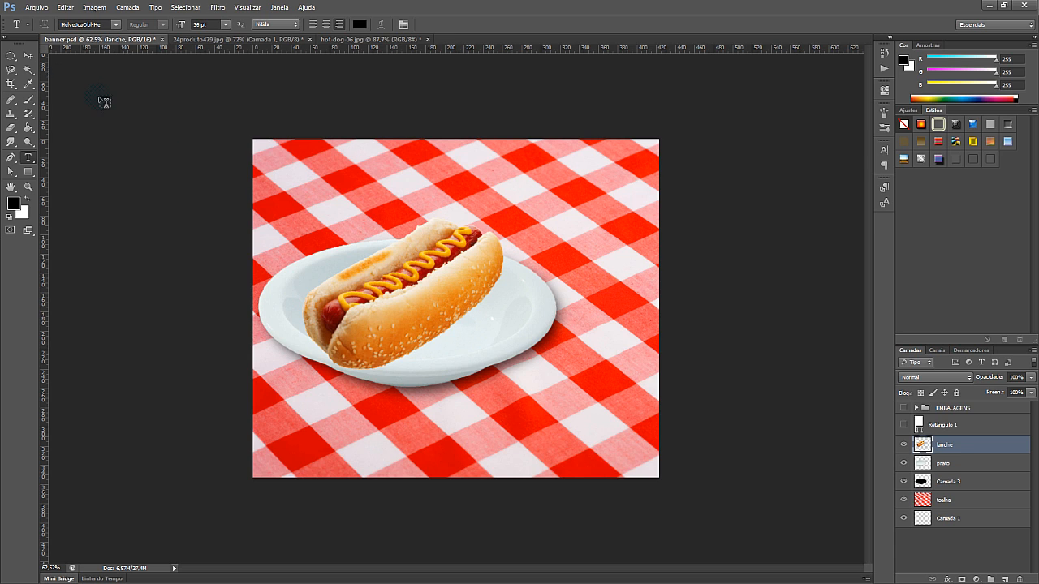
key(v)
drag(408, 268, 407, 272)
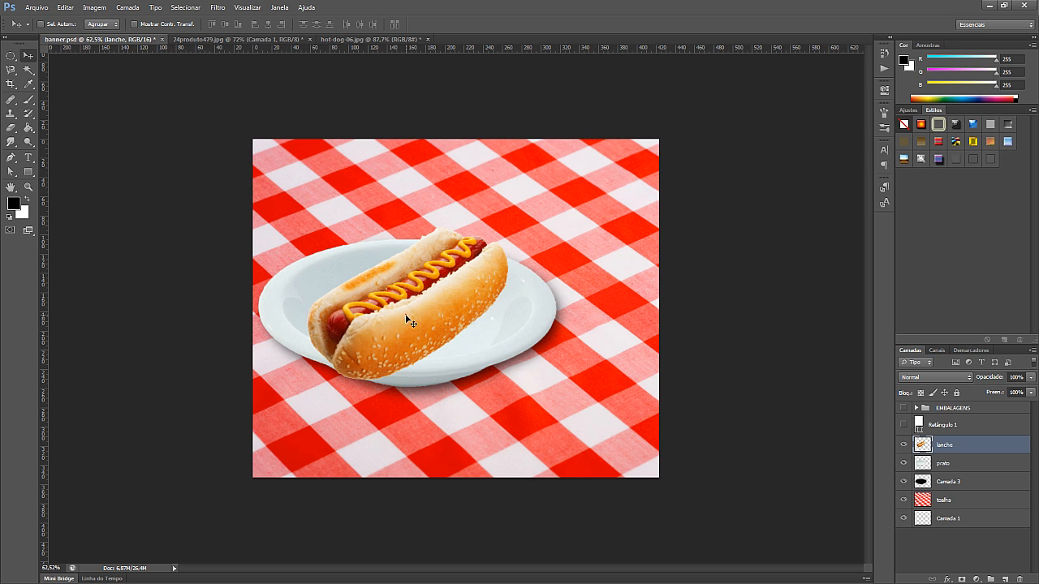
drag(407, 314, 405, 307)
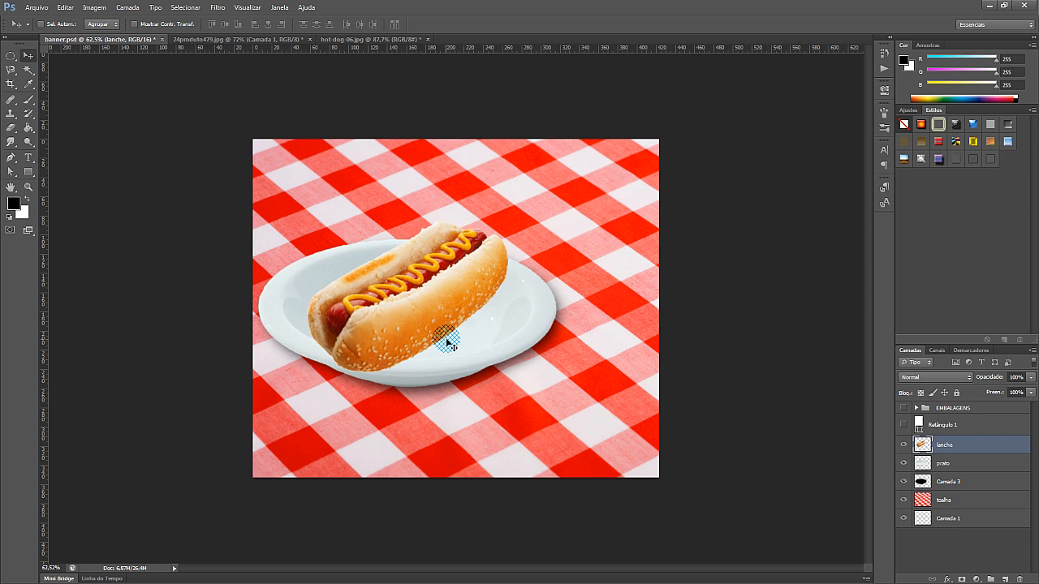